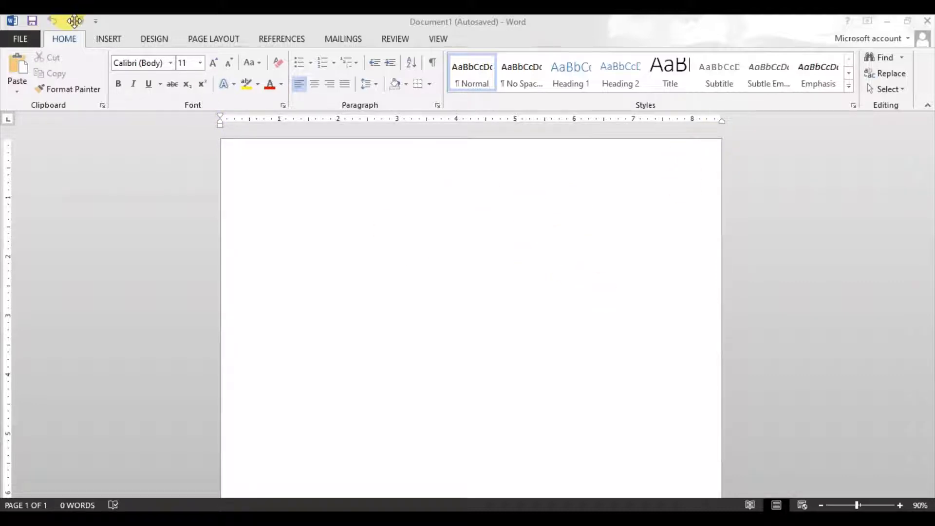
Step: Draw a rectangle from the page's top-left corner, about 5.37" high and 3.19" wide
click(110, 40)
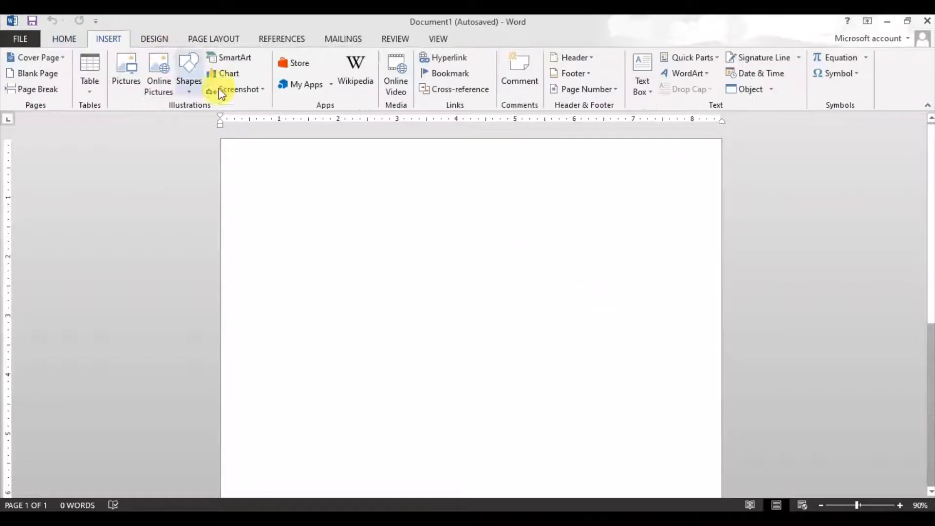
click(185, 77)
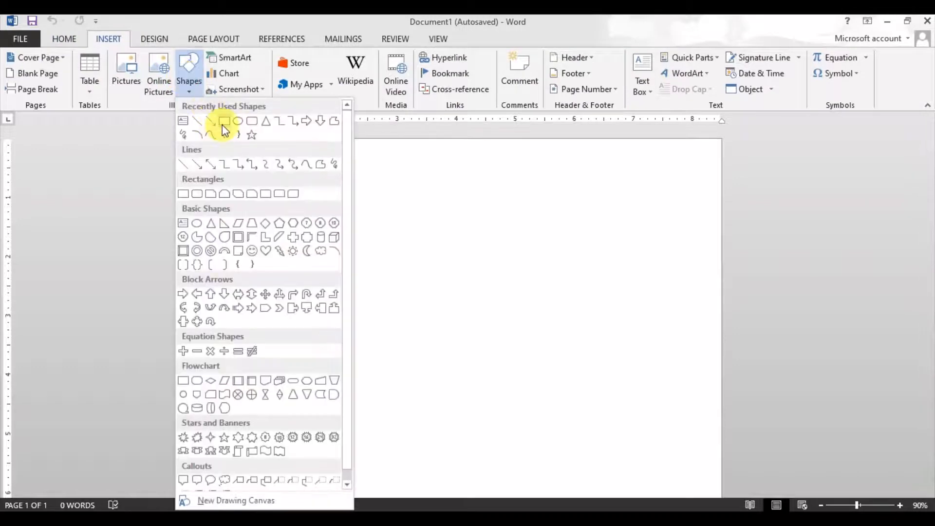
click(223, 122)
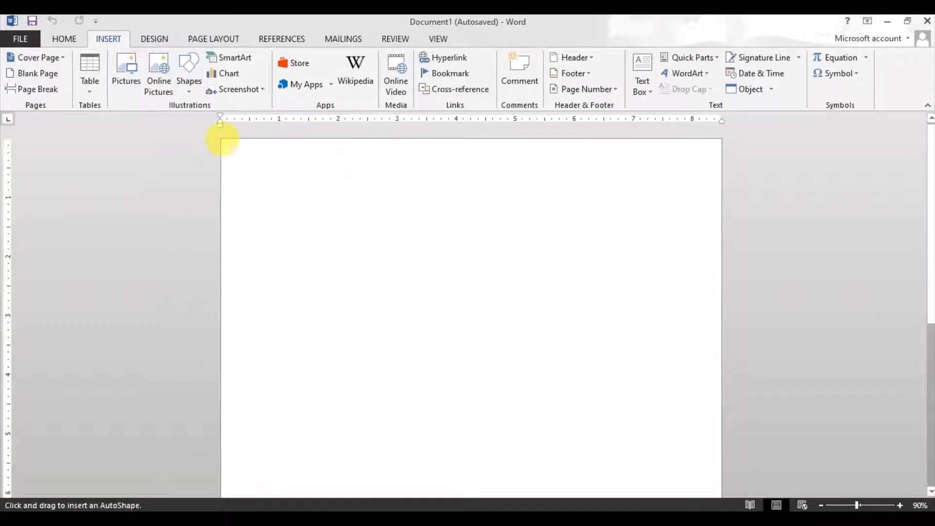
mouse_move(222, 140)
mouse_down()
mouse_move(405, 361)
mouse_move(398, 418)
mouse_move(410, 456)
mouse_up()
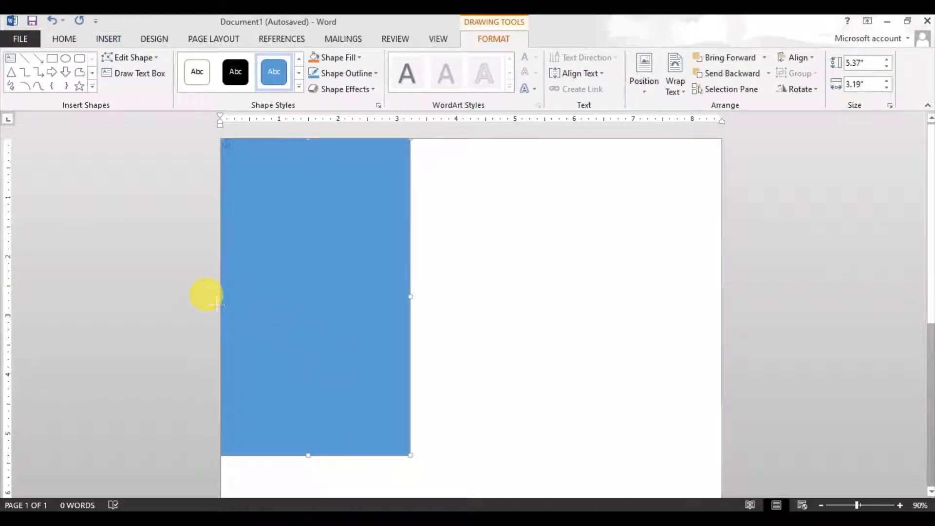
Step: Stretch the rectangle down to the page's bottom edge and widen it, to about 11.19" high by 3.57" wide
scroll(375, 414, down, 3)
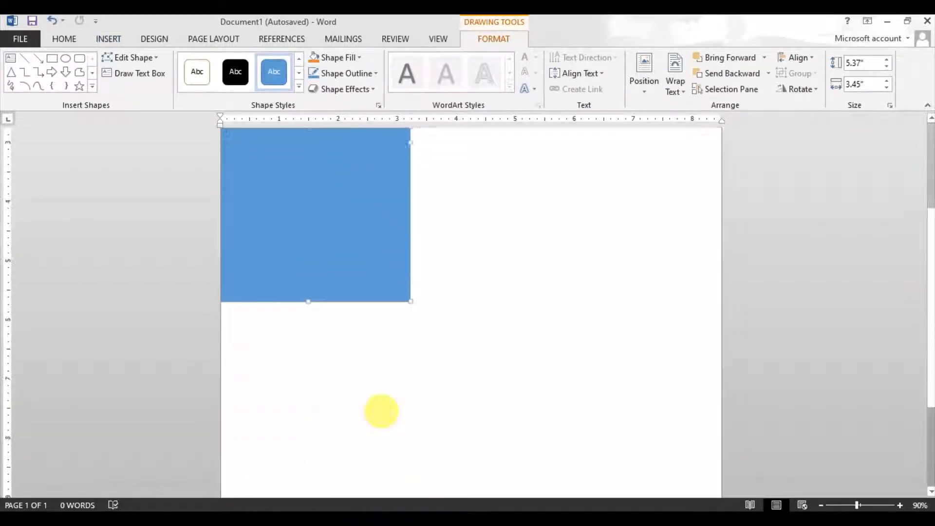
scroll(313, 288, up, 3)
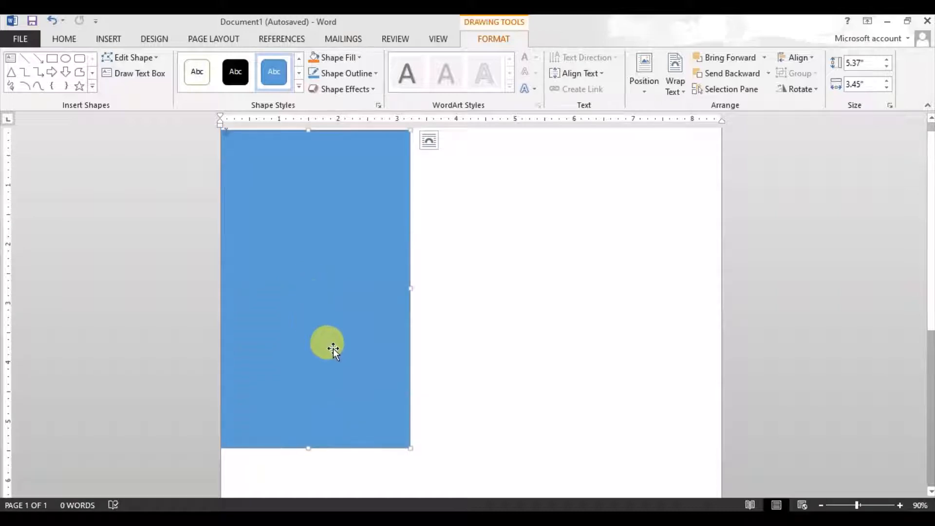
scroll(301, 339, down, 3)
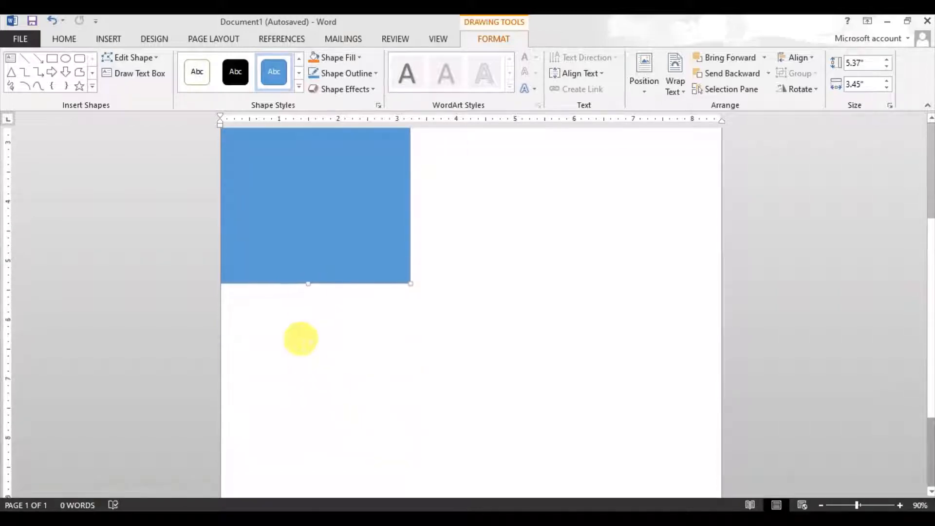
drag(308, 284, 306, 495)
scroll(425, 455, up, 5)
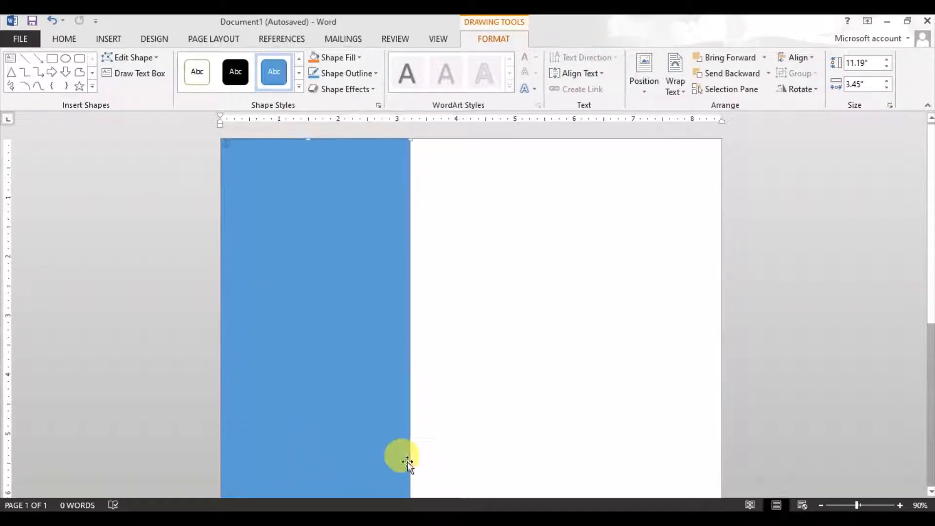
drag(410, 468, 418, 469)
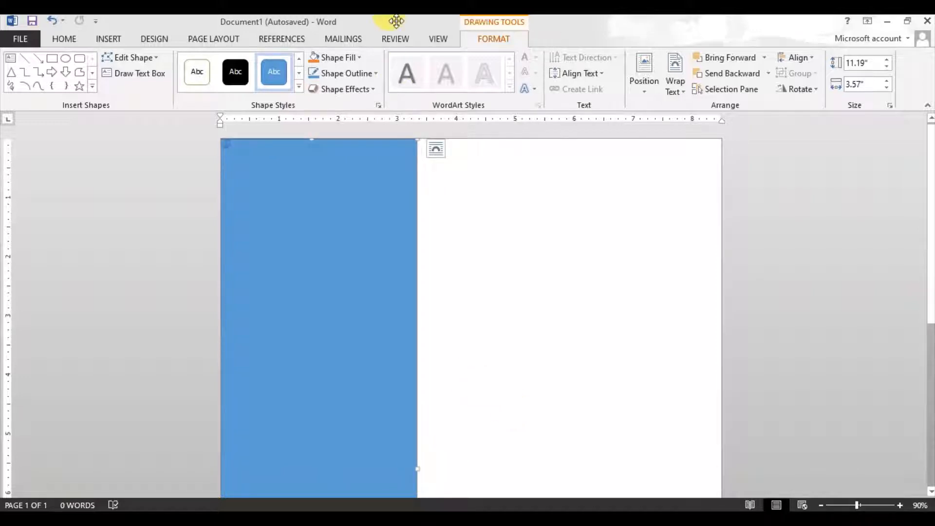
Step: Remove the sidebar rectangle's outline and fill it with a darker shade of the theme blue
click(350, 72)
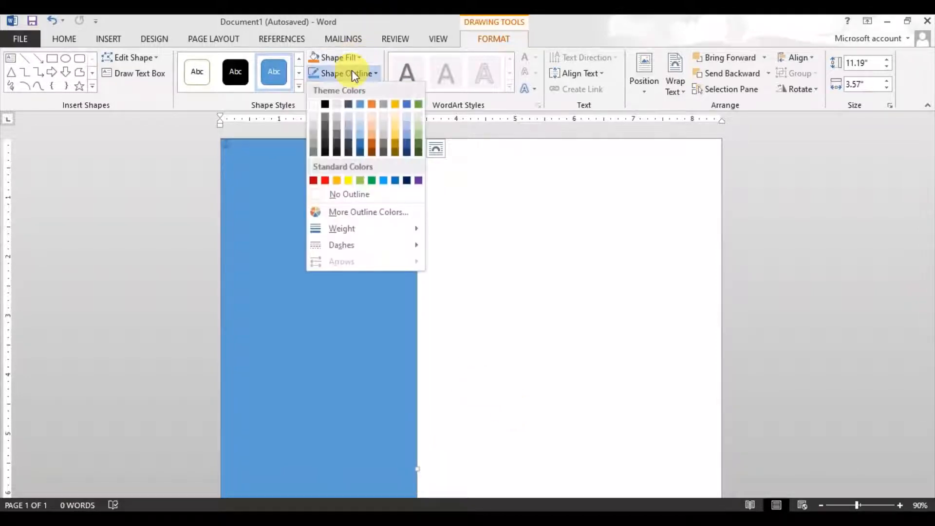
click(367, 199)
click(335, 58)
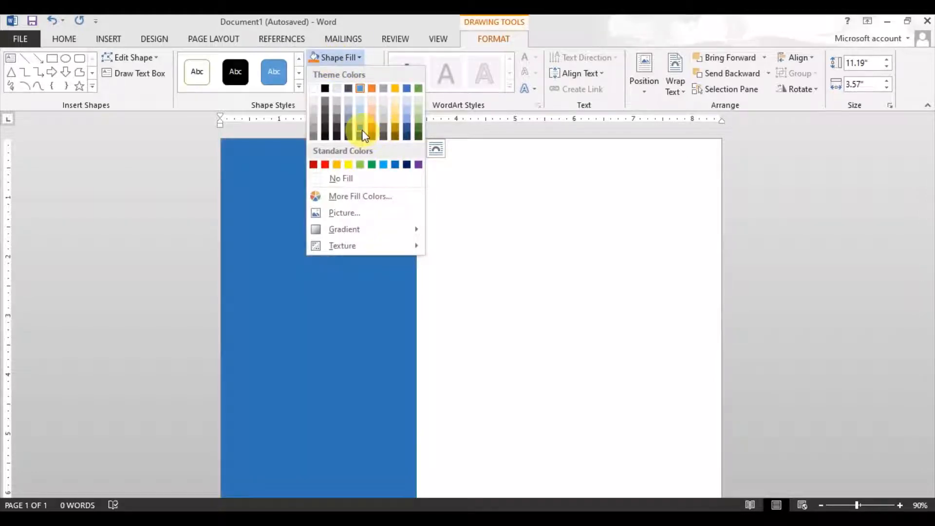
click(361, 133)
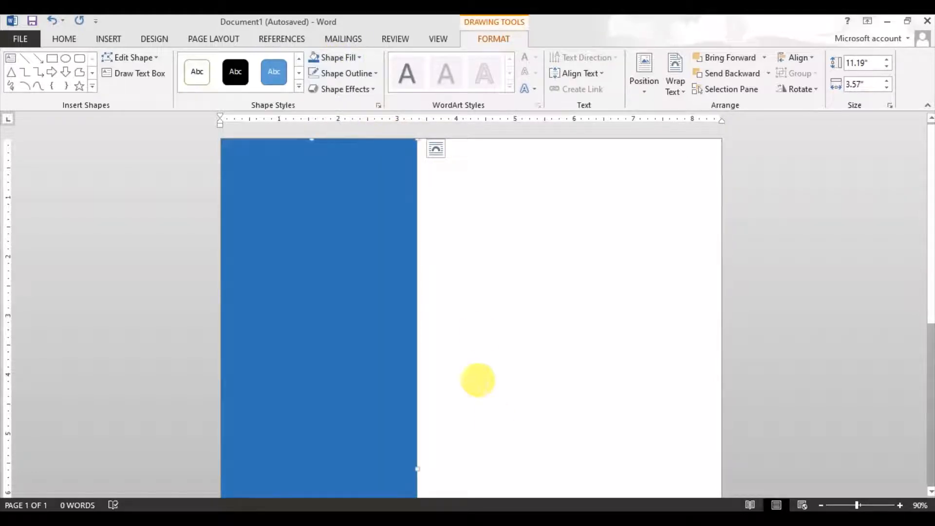
click(481, 333)
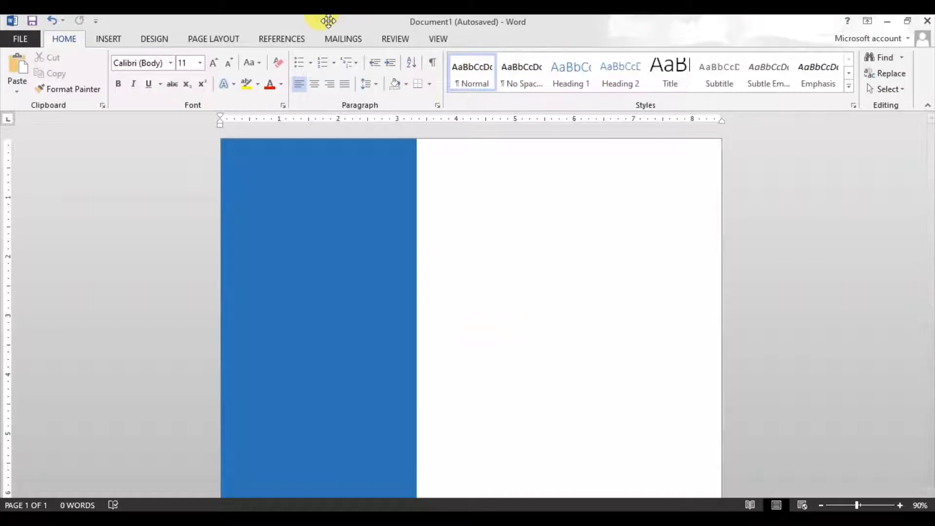
Step: Draw a text box about 1.12" high and 2.44" wide near the top of the white area beside the blue sidebar
click(104, 40)
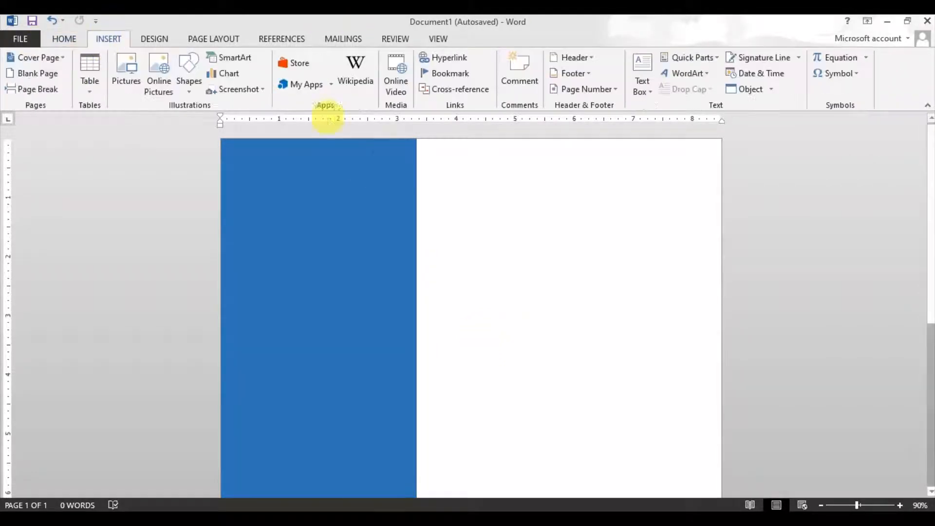
click(190, 78)
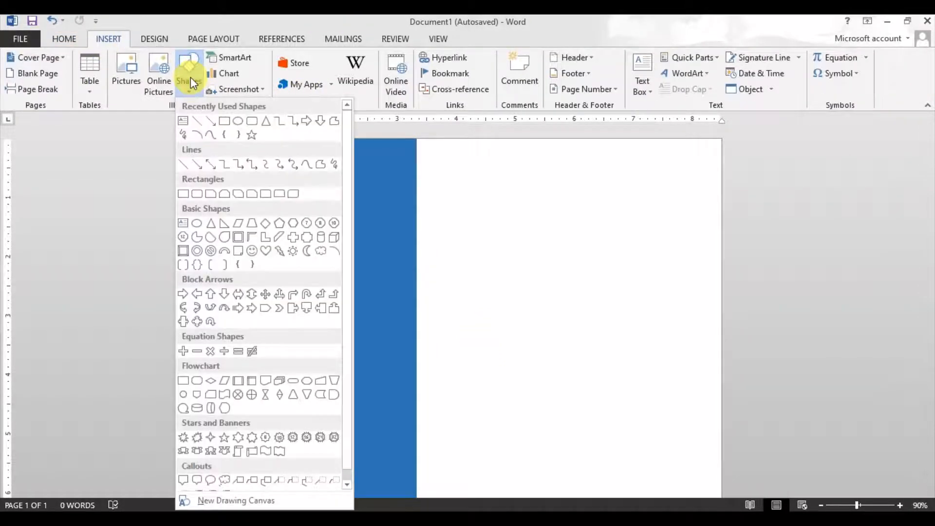
click(184, 126)
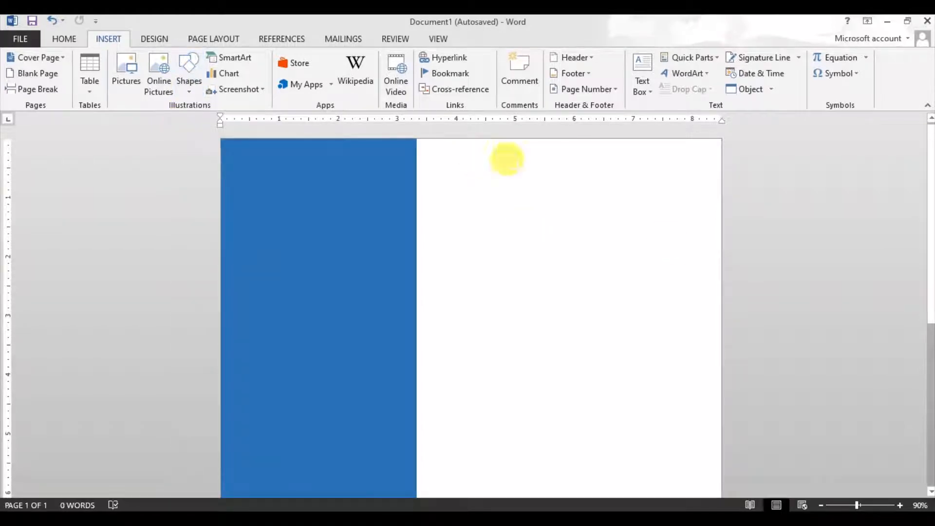
mouse_move(475, 151)
mouse_down()
mouse_move(607, 225)
mouse_move(619, 217)
mouse_up()
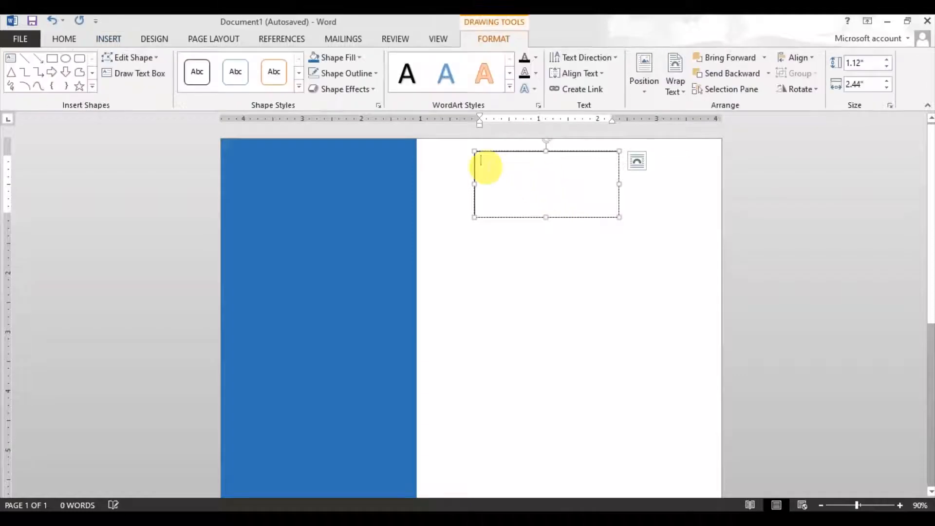
Step: Enter the placeholder name "Mr. XYZ" in the text box using bold Imprint MT Shadow at size 20
click(65, 39)
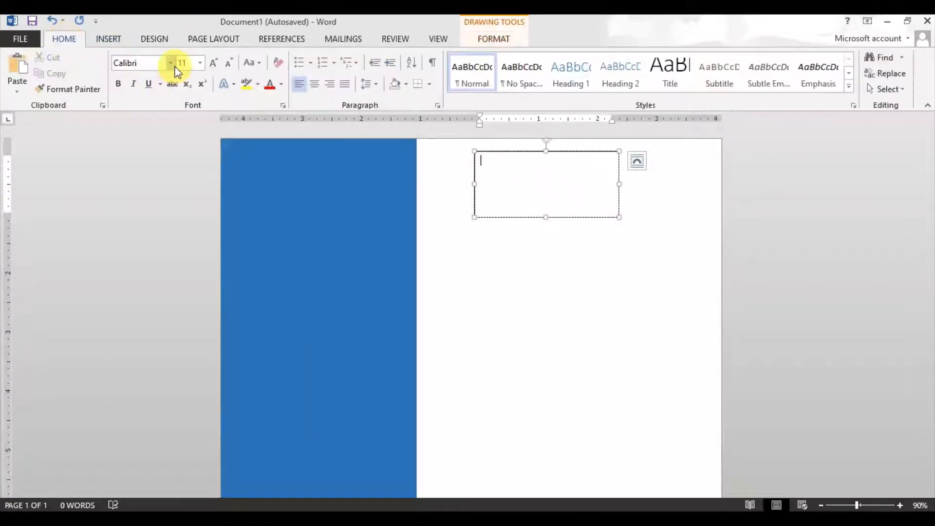
click(171, 64)
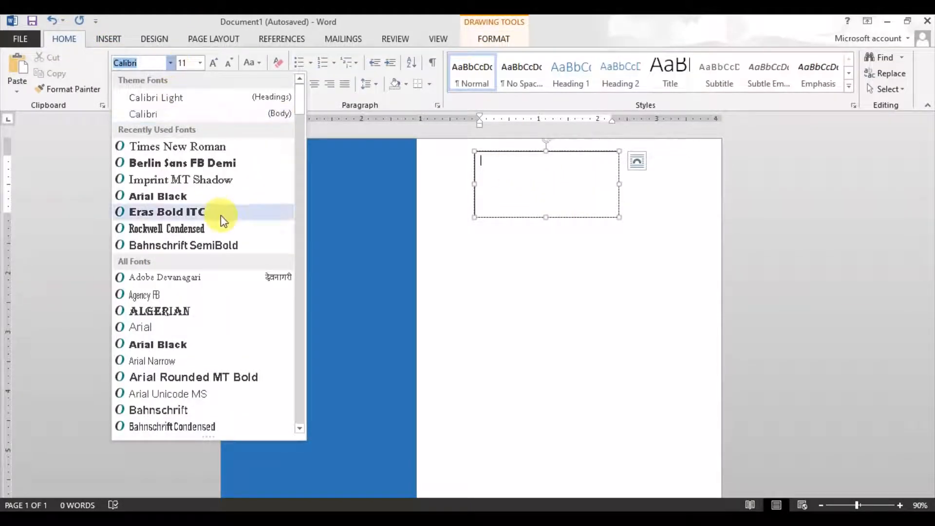
click(186, 180)
click(214, 63)
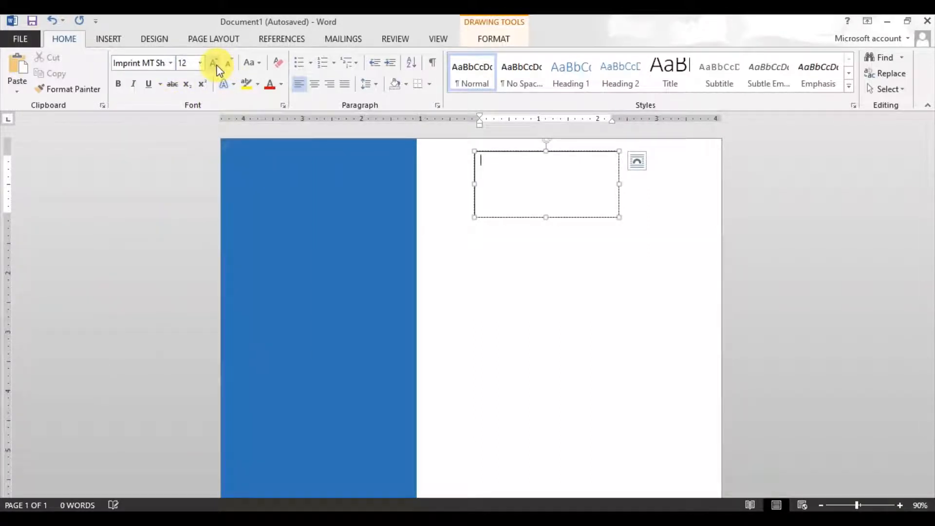
click(118, 84)
text(m)
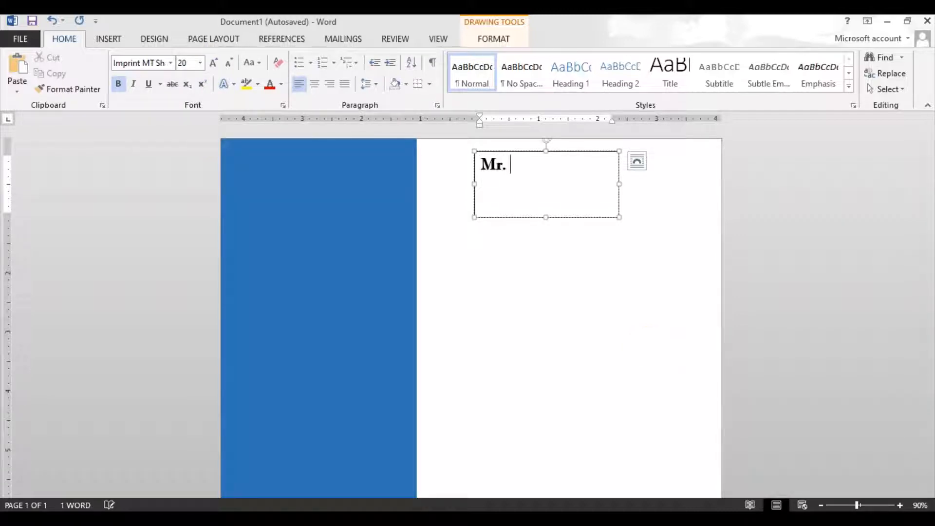
text(r. XYZ)
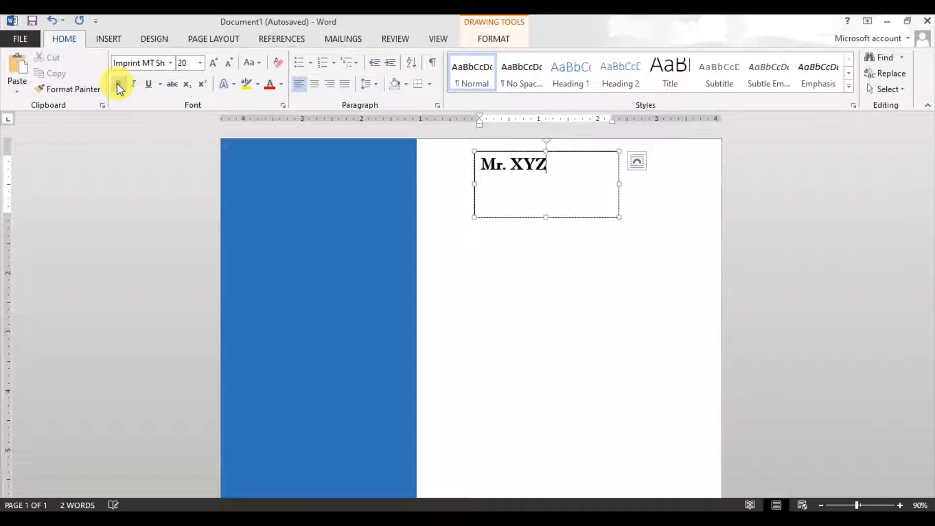
Step: Remove the bold from the placeholder name and add "Electrical Engineer" on a second line at size 14
drag(553, 174, 457, 164)
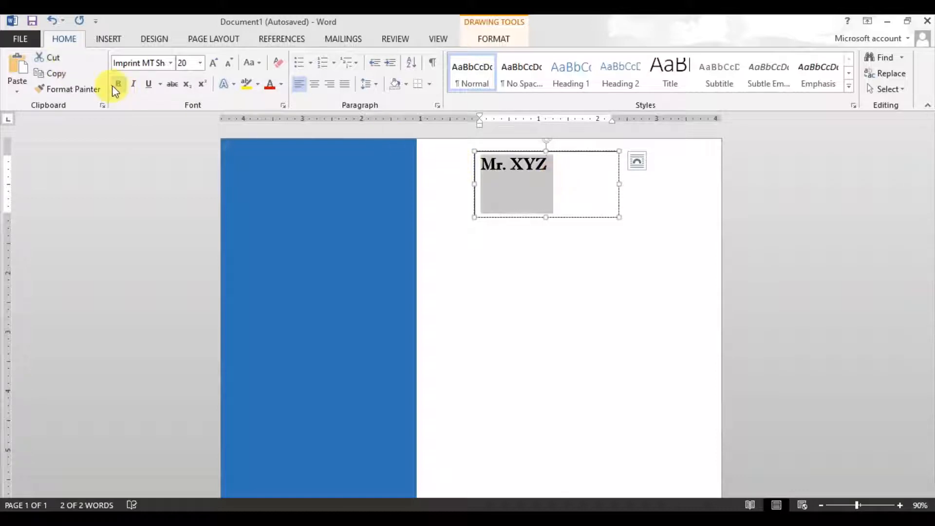
click(574, 170)
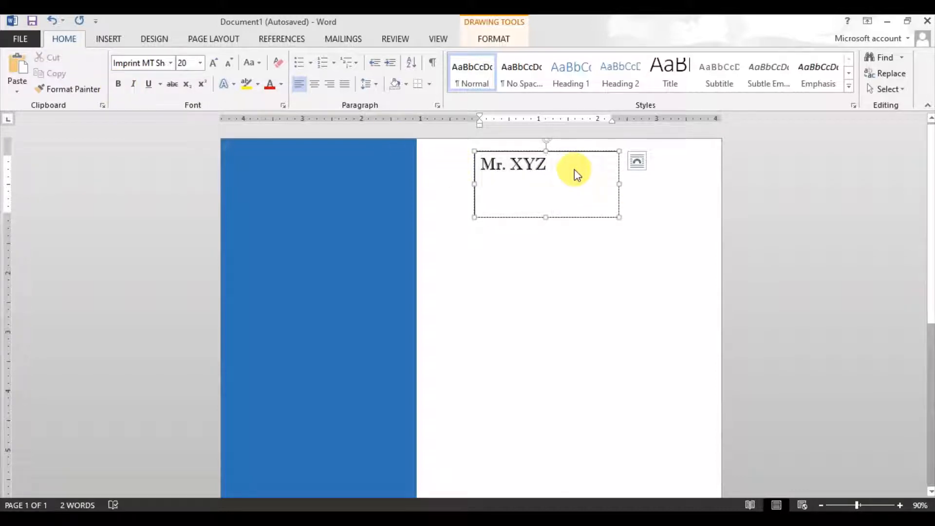
key(Return)
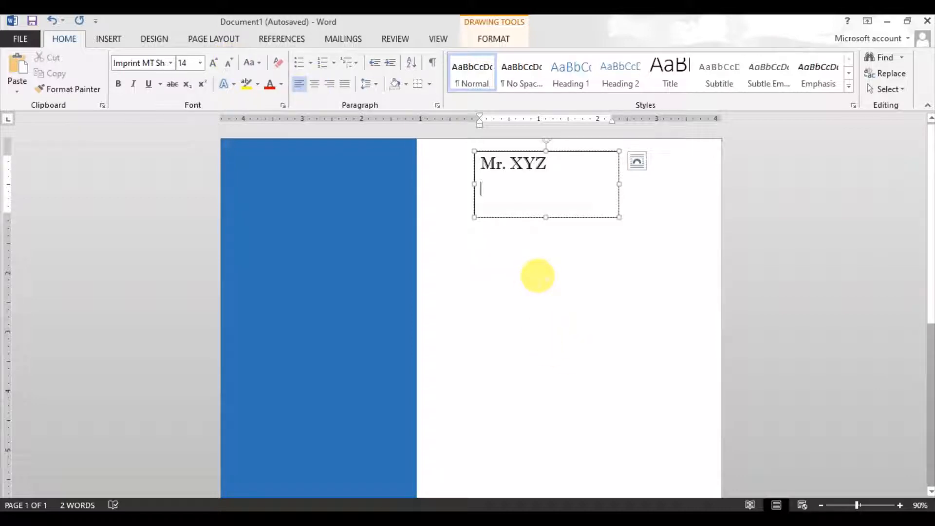
text(eL)
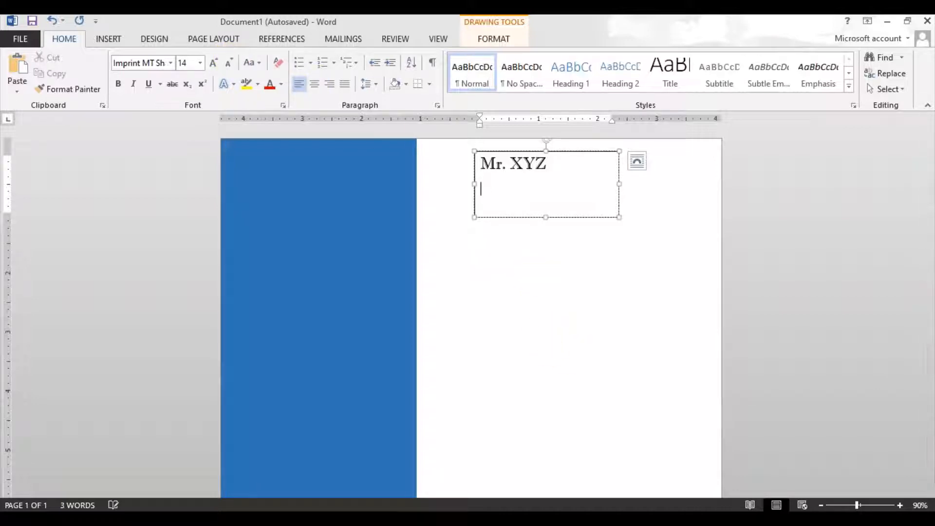
text(E)
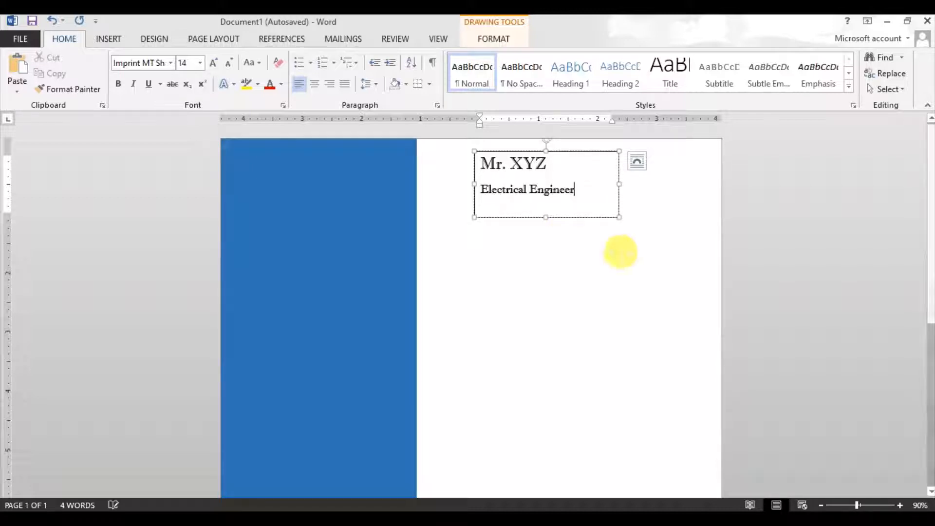
Step: Shrink the text box to about 0.97" high by 2" wide and shift it slightly right and up
drag(619, 184, 593, 184)
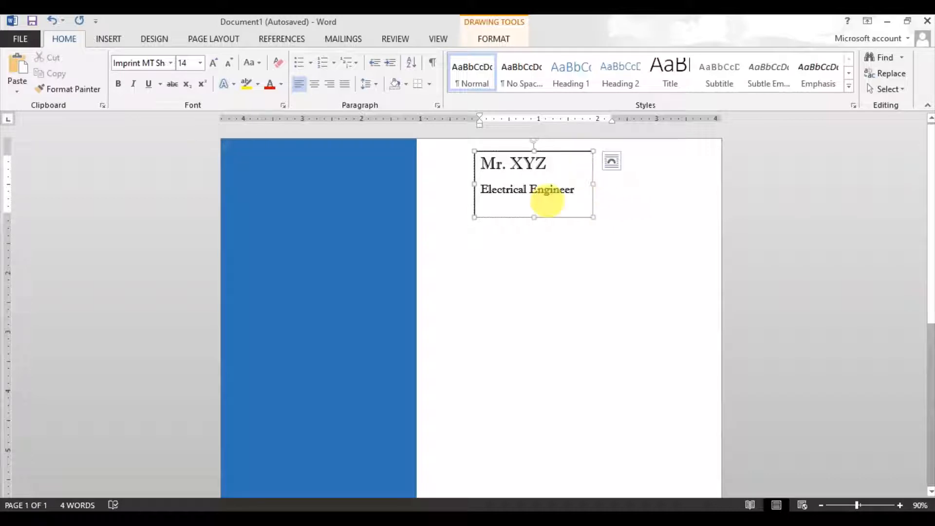
mouse_move(536, 217)
mouse_down()
mouse_move(532, 194)
mouse_move(528, 209)
mouse_up()
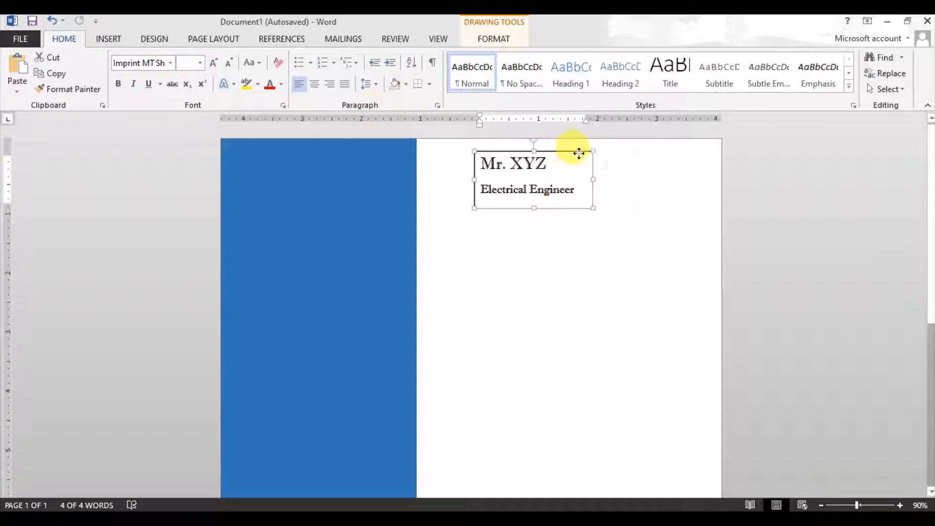
drag(578, 154, 602, 149)
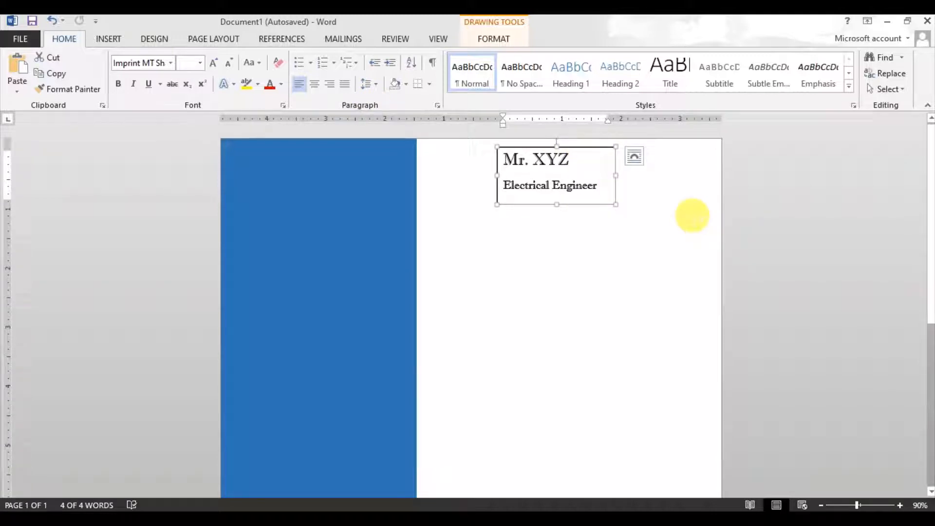
Step: Remove the outline from the name and job title text box
click(487, 38)
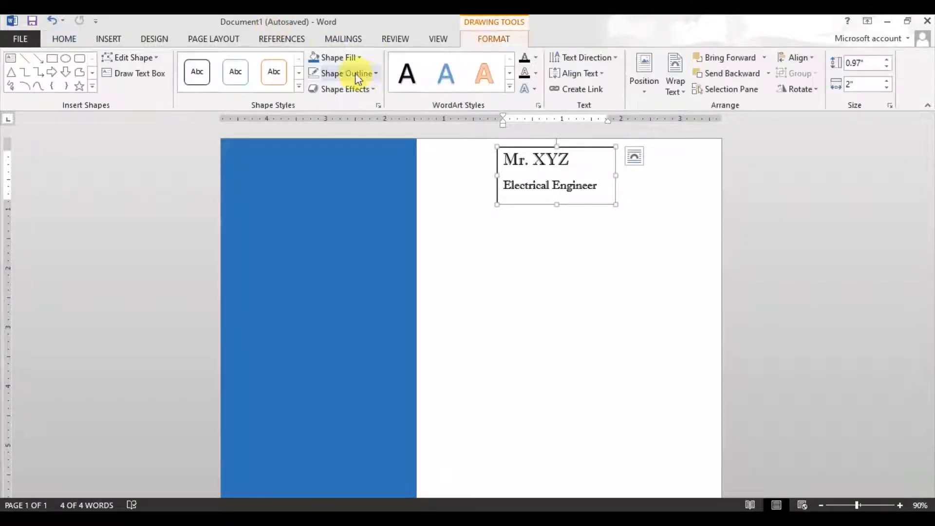
click(348, 73)
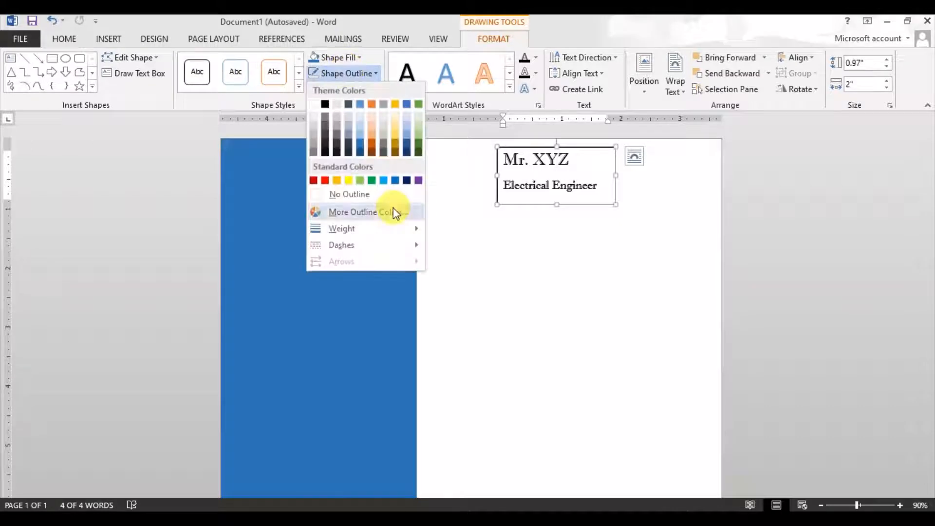
click(370, 194)
click(542, 258)
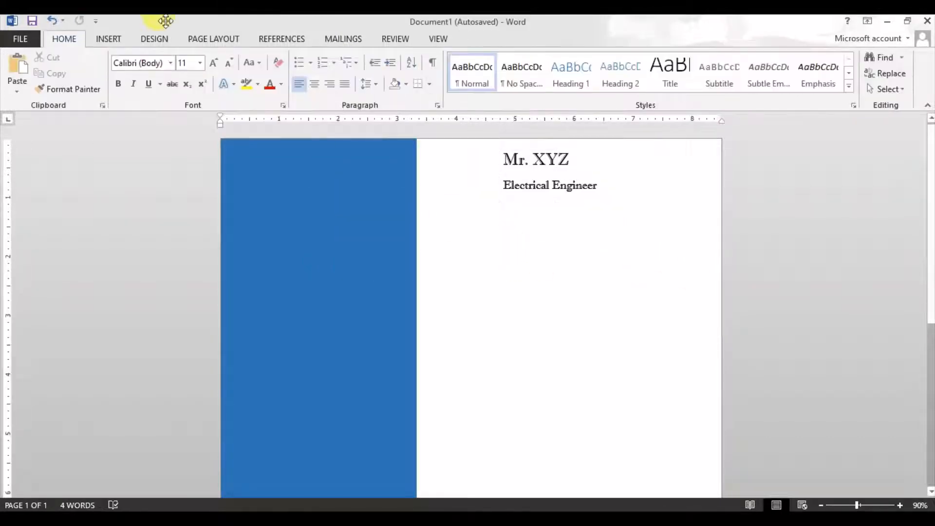
Step: Draw a thin rectangle about 0.07" high by 4.58" wide beneath the Electrical Engineer job title
click(107, 38)
click(184, 82)
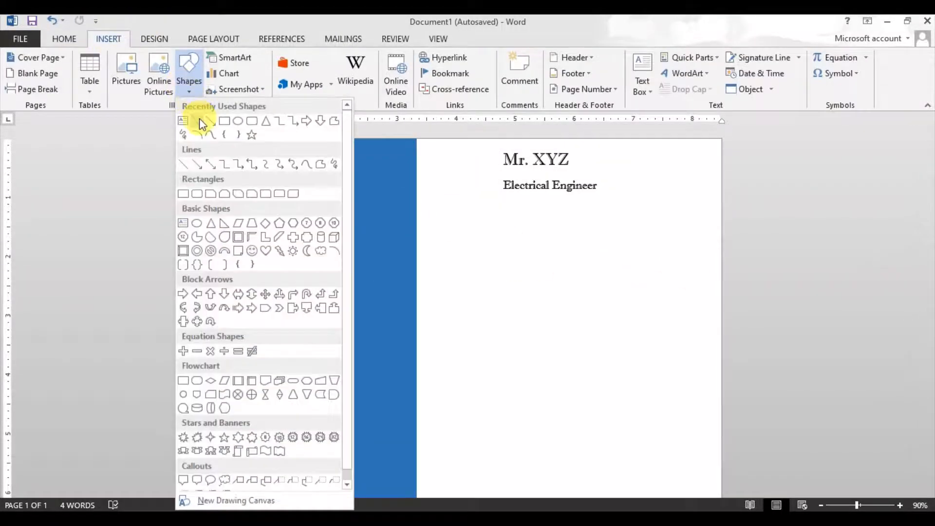
click(222, 120)
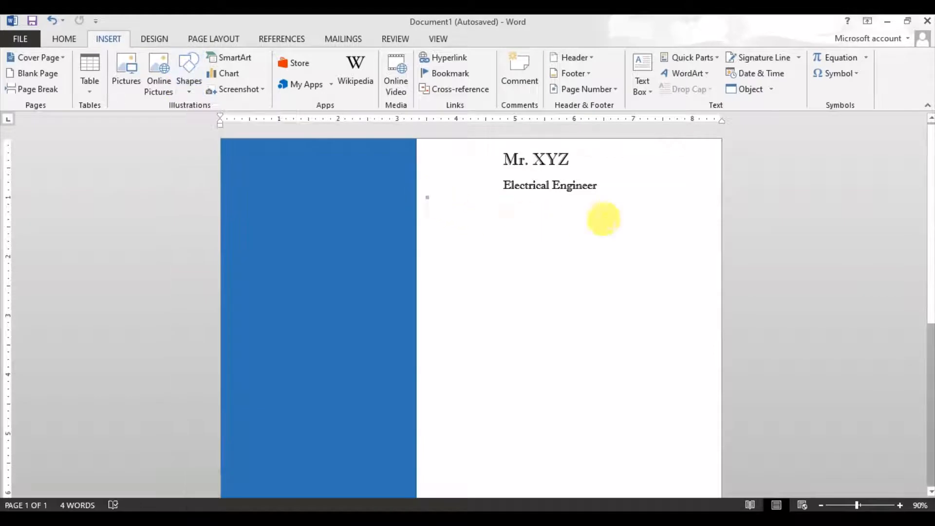
drag(425, 195, 695, 199)
click(583, 208)
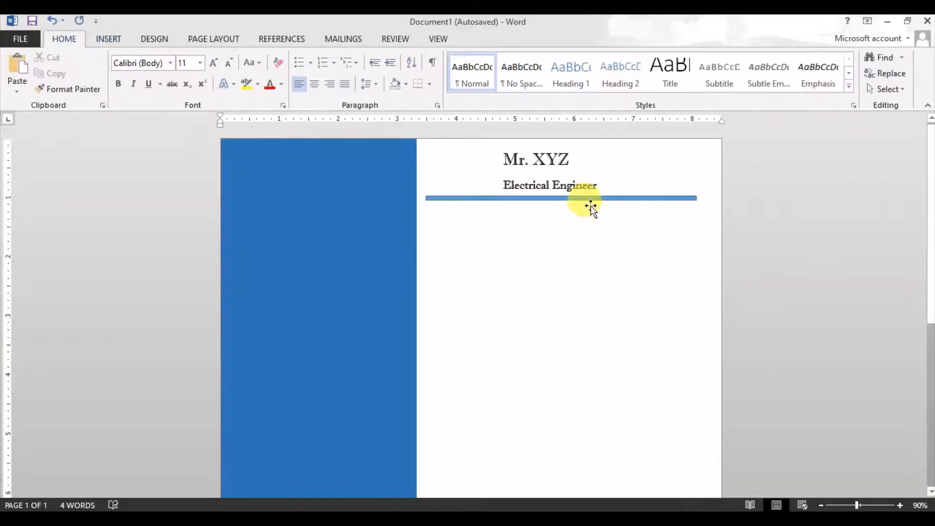
Step: Remove the outline from the thin rectangle under the job title
click(590, 206)
click(464, 37)
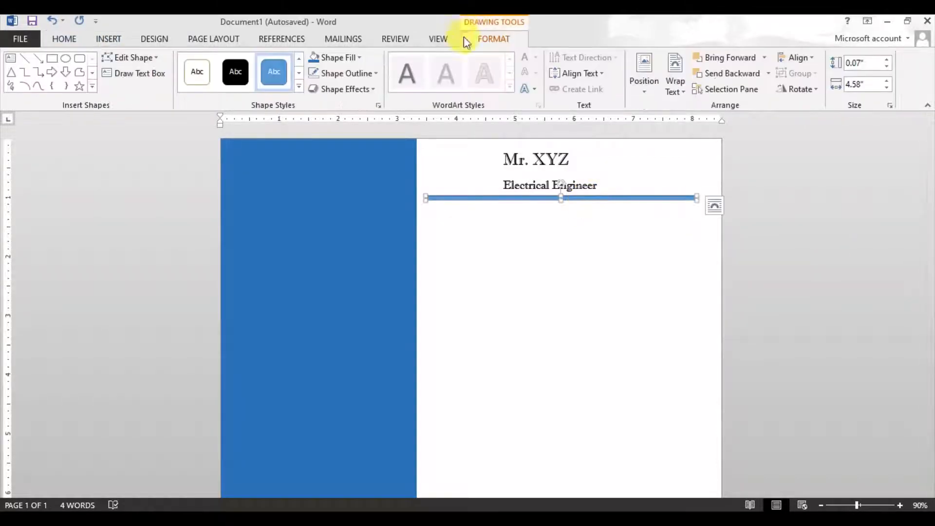
click(331, 77)
click(341, 194)
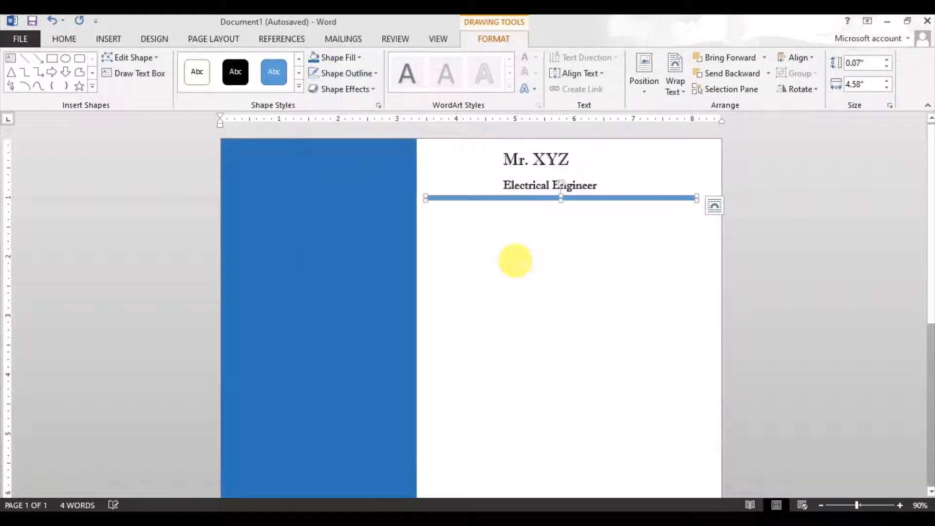
click(521, 259)
Step: Draw a text box about 0.34" high by 1.35" wide in the middle of the blue sidebar
click(108, 38)
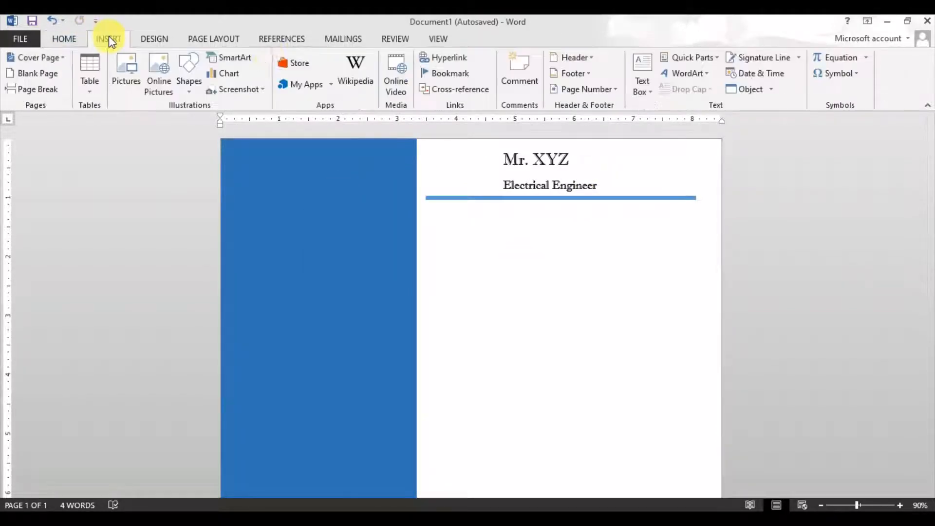
click(188, 80)
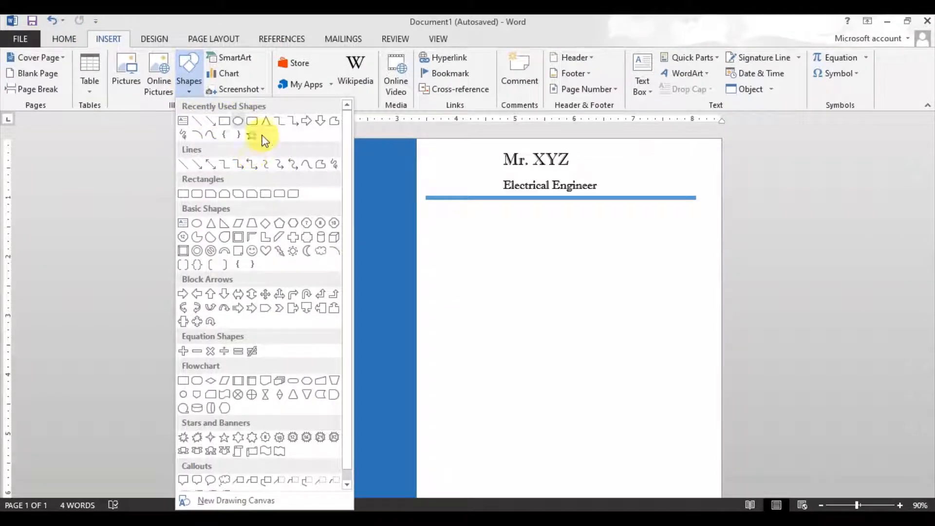
click(183, 122)
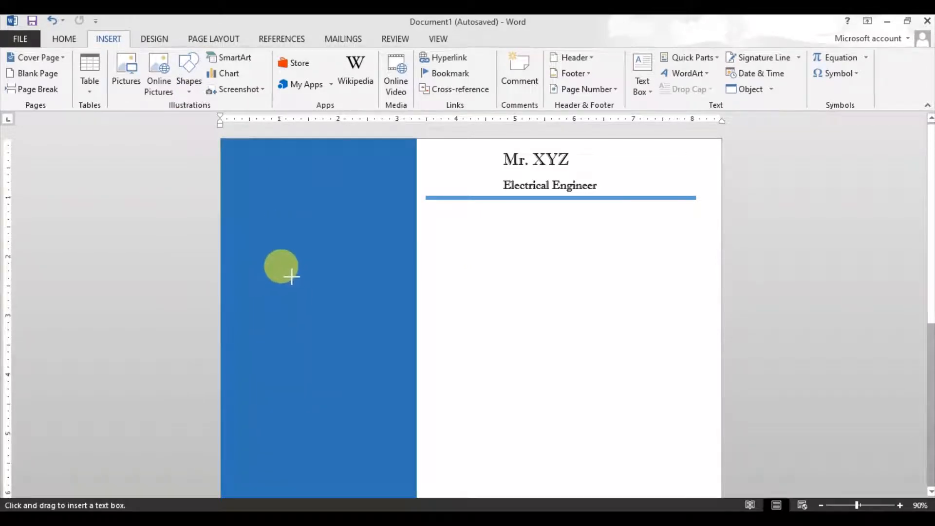
mouse_move(280, 280)
mouse_down()
mouse_move(350, 285)
mouse_move(371, 307)
mouse_up()
Step: Set the sidebar text box's font to bold Imprint MT Shadow at size 14
click(68, 38)
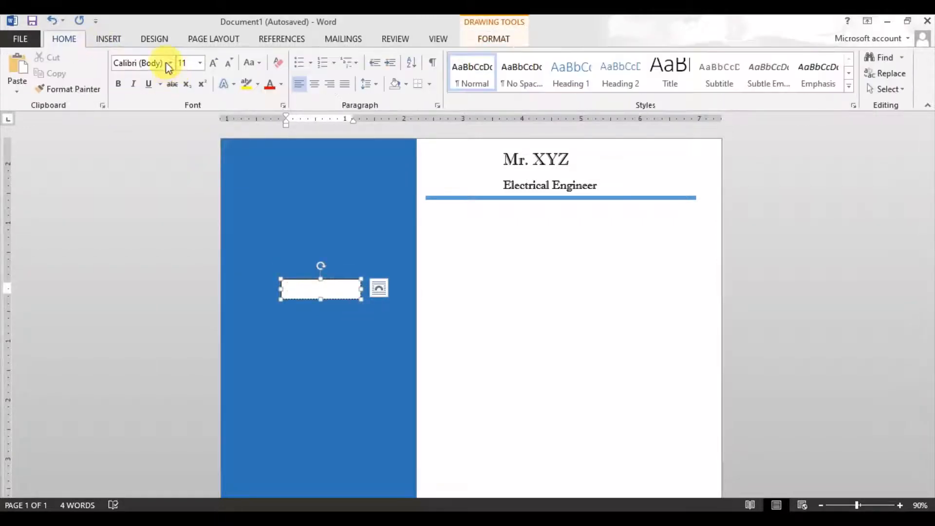
click(169, 63)
click(141, 146)
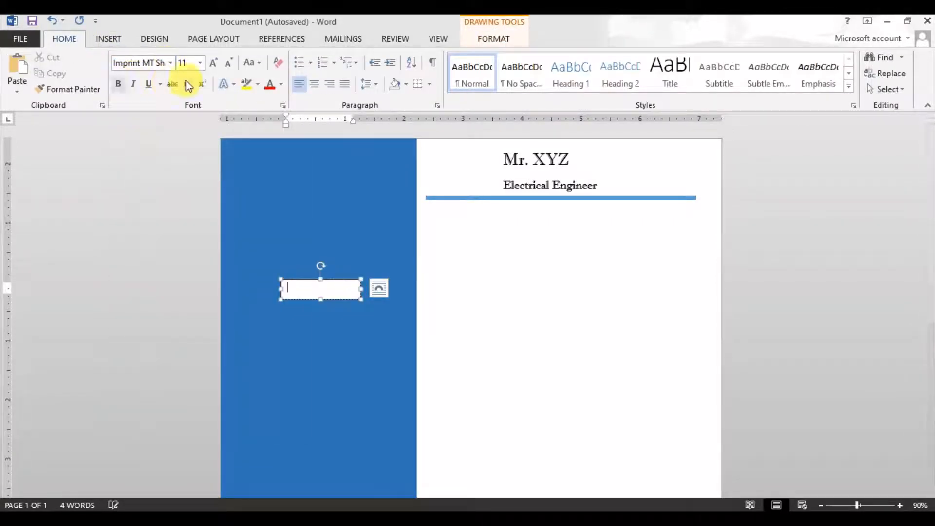
click(119, 83)
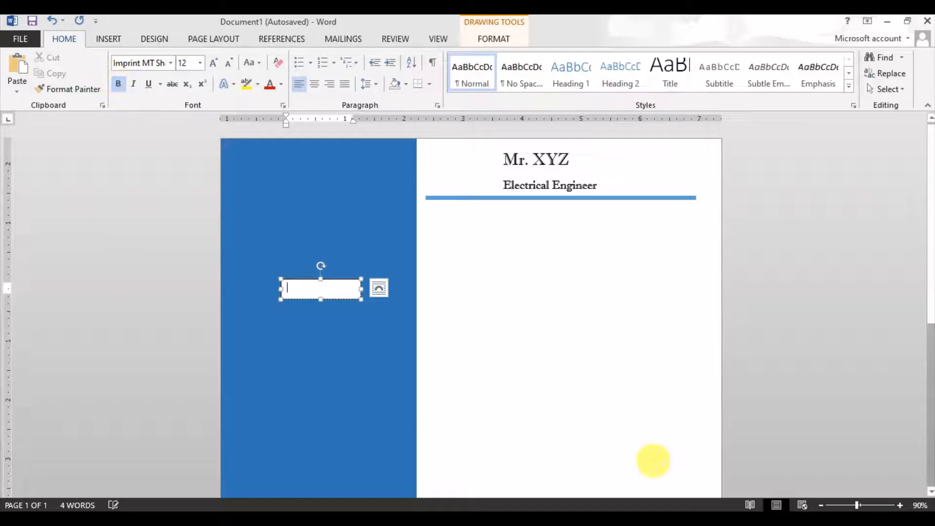
click(214, 63)
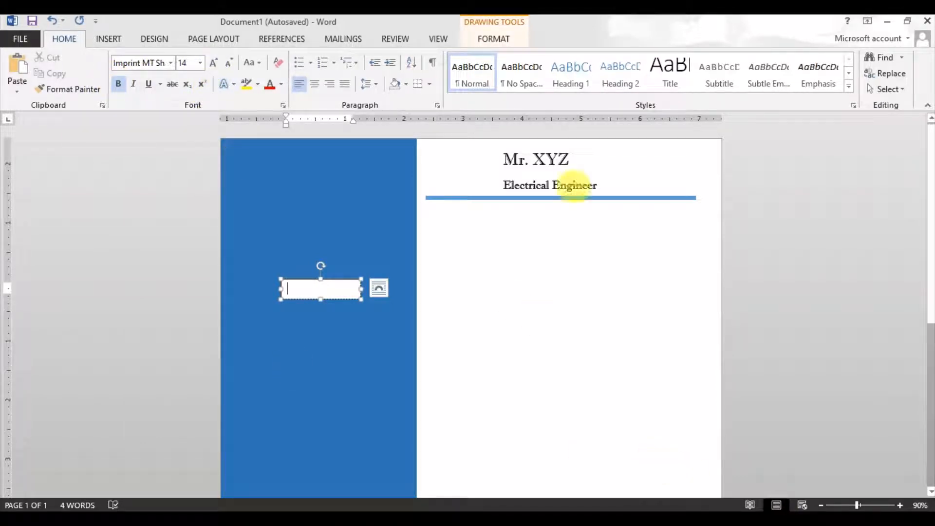
Step: Remove the outline and the fill from the sidebar text box
click(496, 39)
click(372, 78)
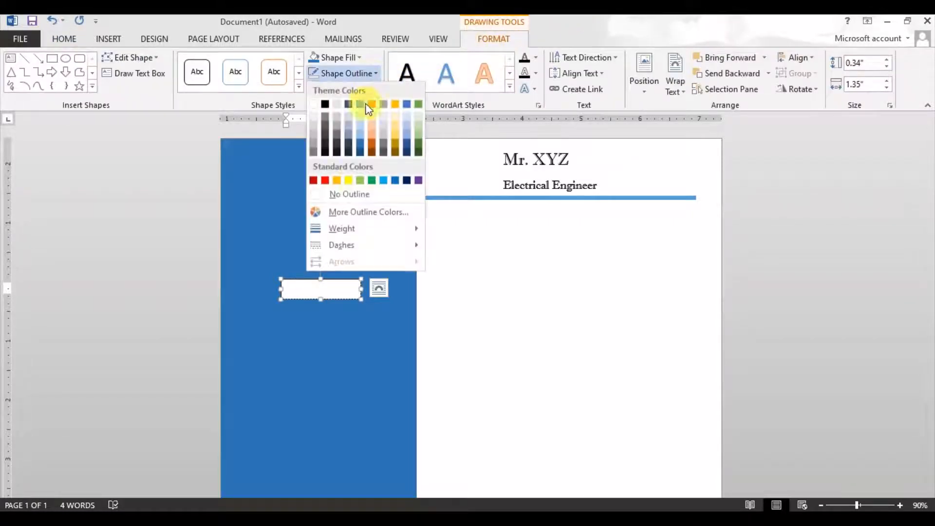
click(349, 194)
click(339, 62)
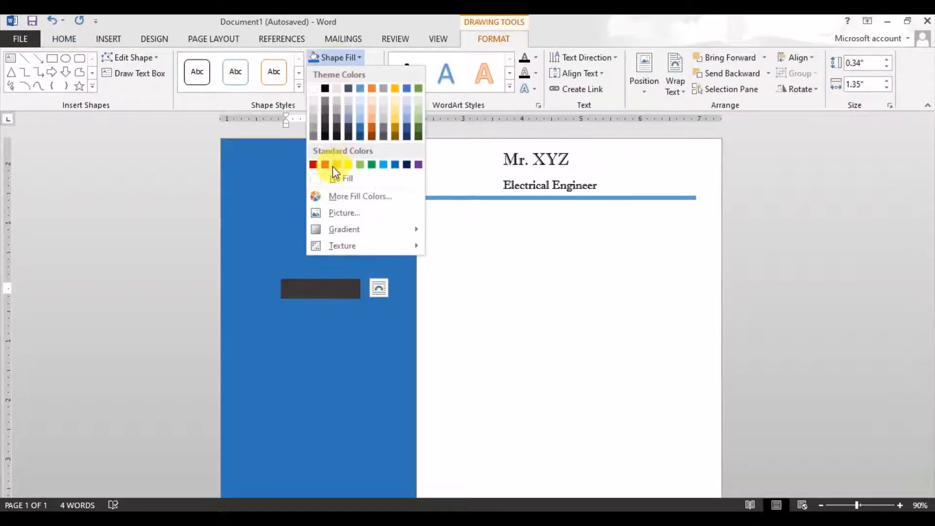
click(336, 173)
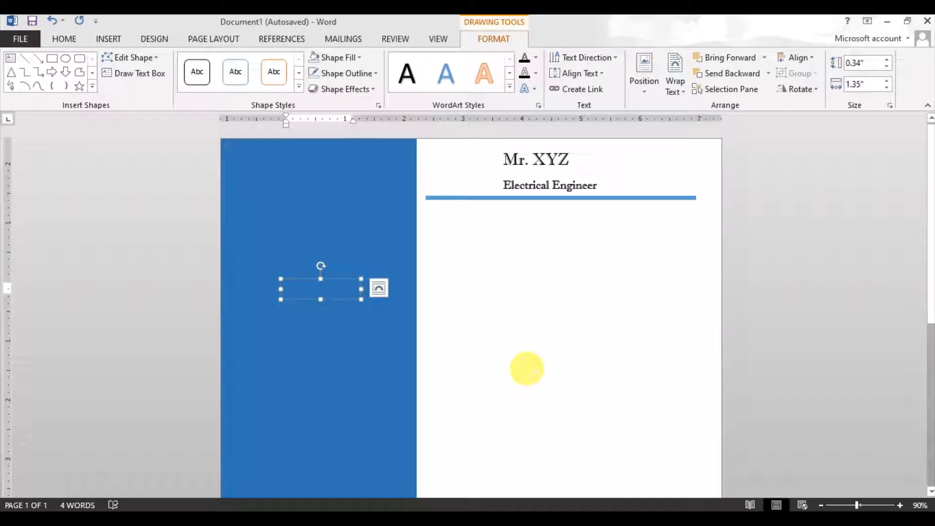
Step: Enter the centered heading "CAREER OBJECTIVE" in the sidebar text box and widen the box to about 2.41"
text(CAREER)
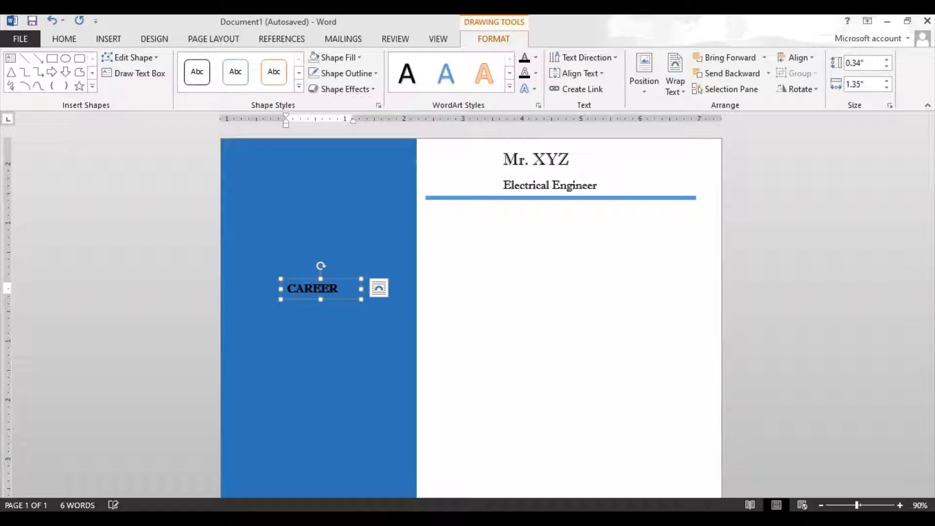
drag(362, 288, 395, 299)
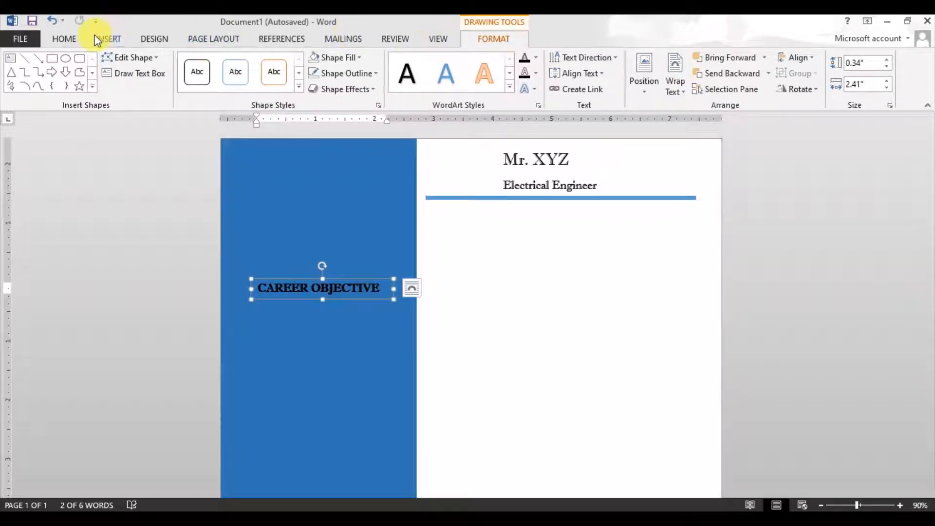
click(78, 38)
click(314, 84)
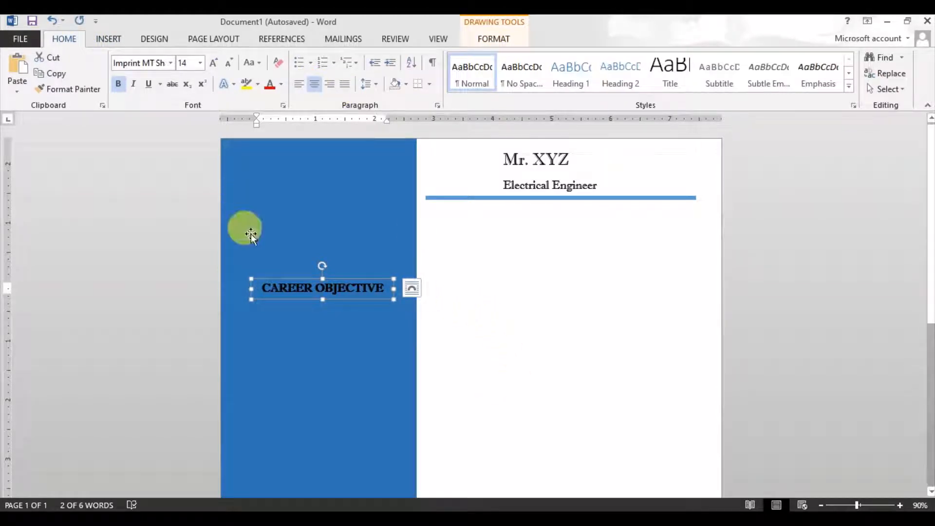
click(287, 336)
Step: Draw a text box about 1.17" high by 2.76" wide directly below the CAREER OBJECTIVE heading
click(108, 39)
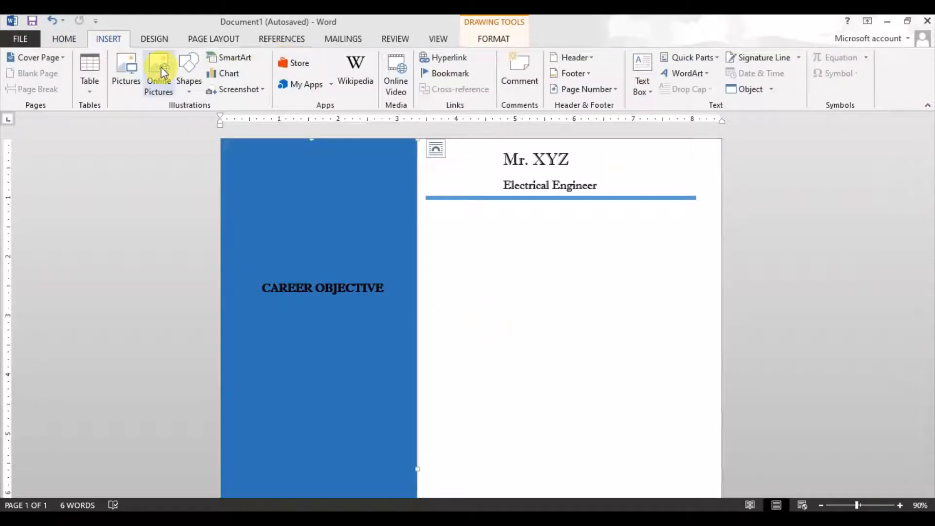
click(189, 73)
click(189, 129)
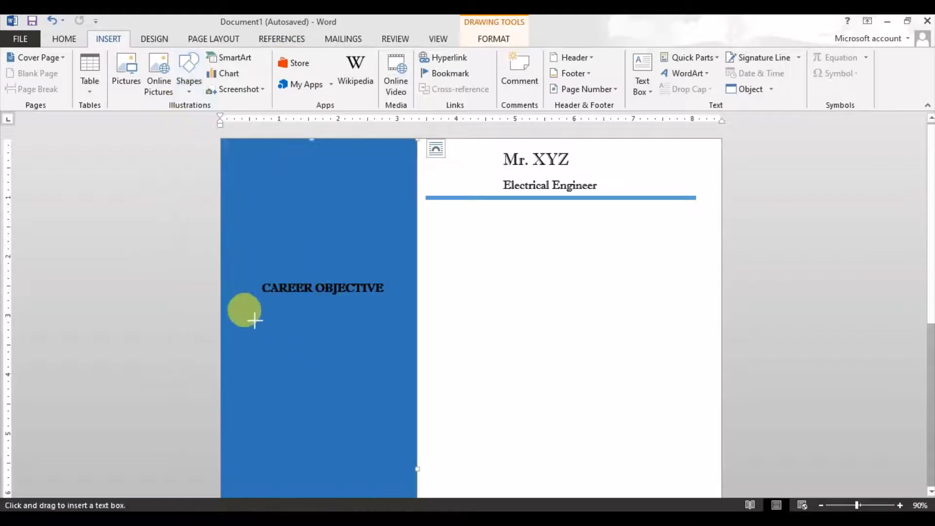
mouse_move(243, 299)
mouse_down()
mouse_move(411, 361)
mouse_move(405, 368)
mouse_up()
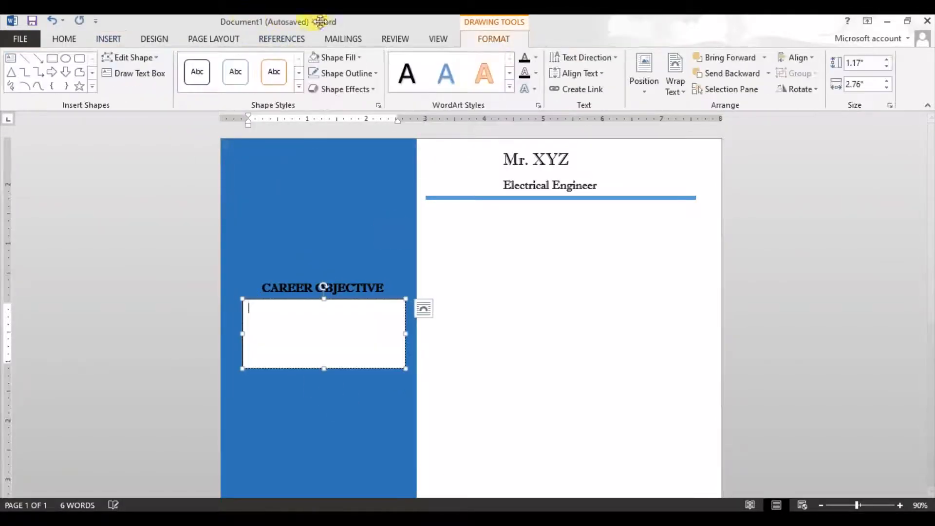
Step: Remove the outline and the fill from the text box below the CAREER OBJECTIVE heading
click(345, 72)
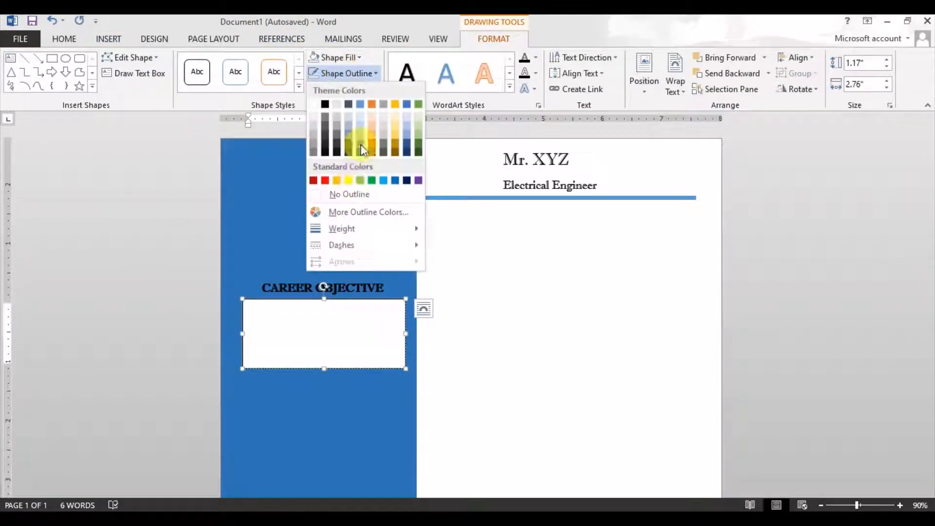
click(347, 194)
click(340, 64)
click(335, 179)
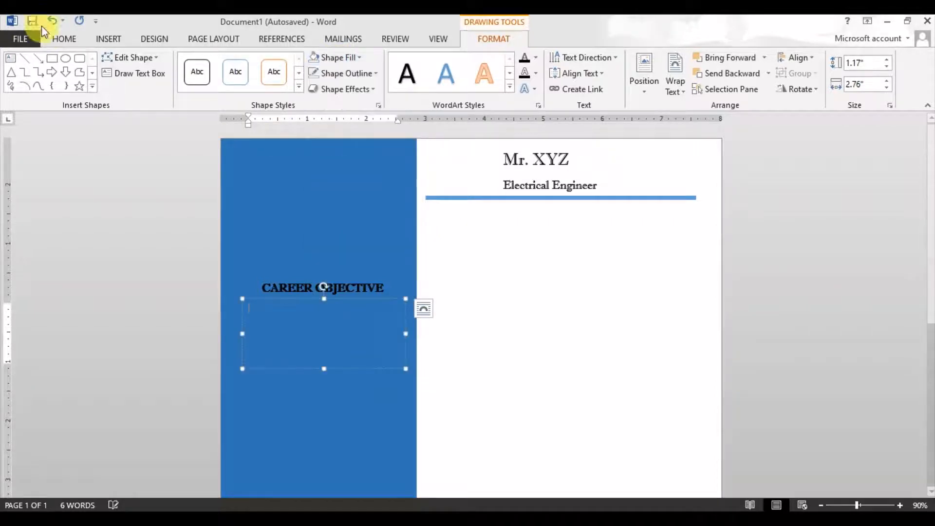
Step: Set the font of the text box below the heading to Times New Roman at size 14
click(73, 39)
click(170, 62)
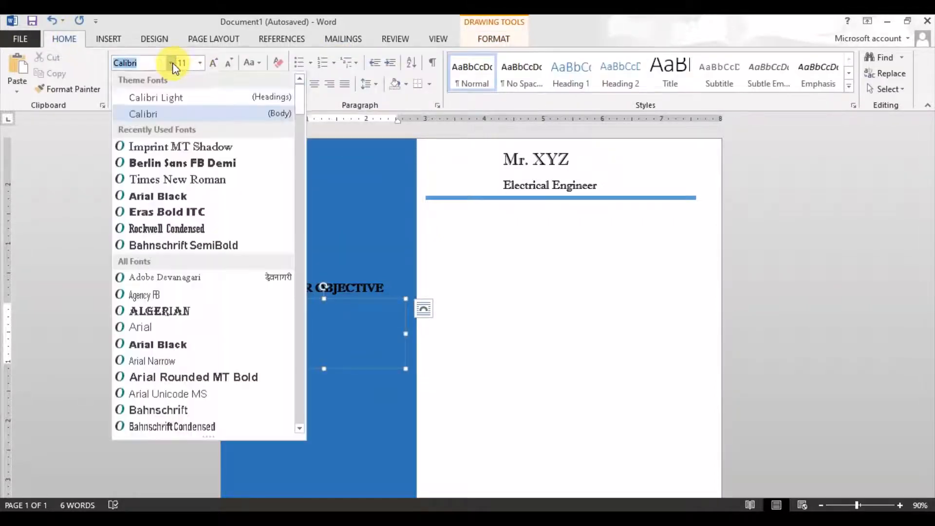
click(171, 179)
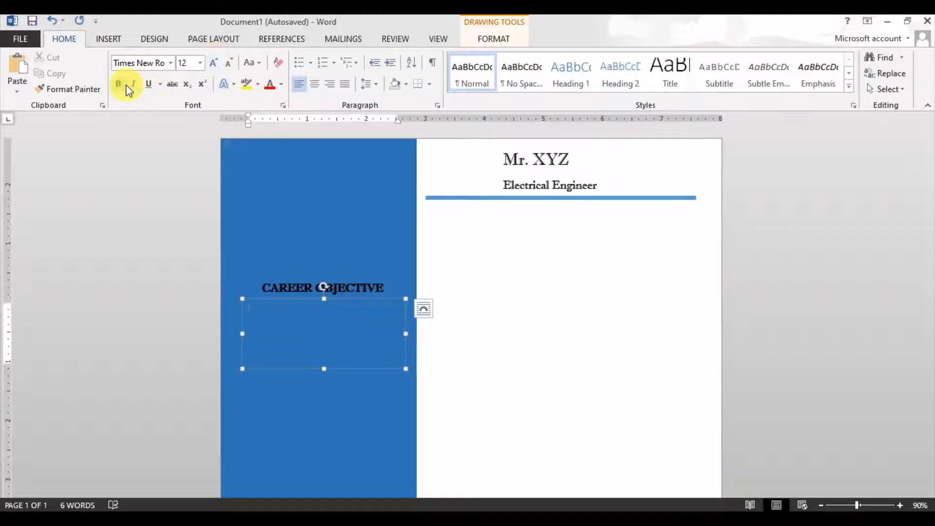
click(213, 63)
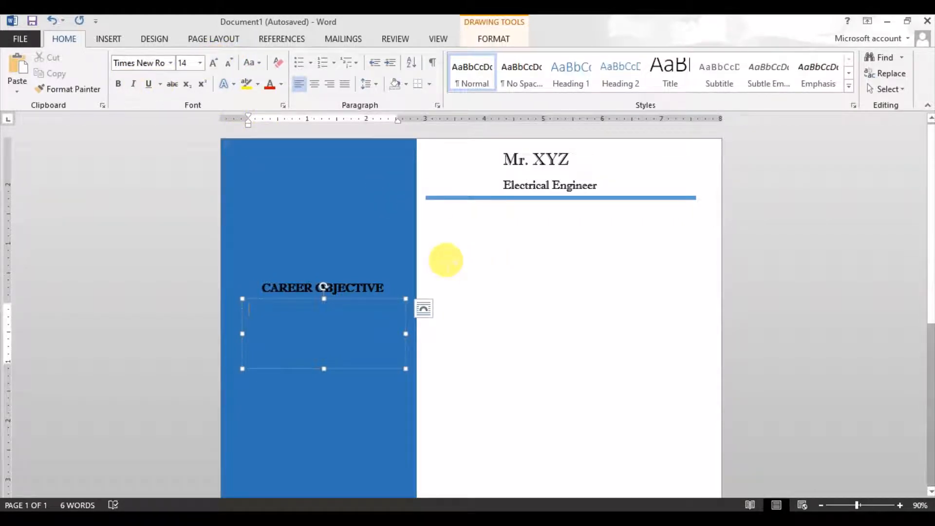
Step: Enter "This portion is about the career objective…." in the text box and shorten the box to fit the two lines
text(This portio)
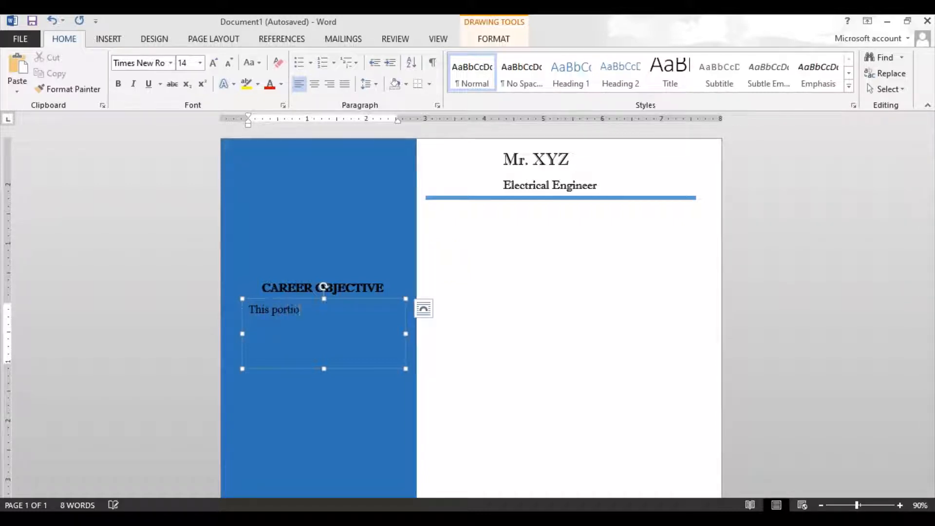
text(n is about the career)
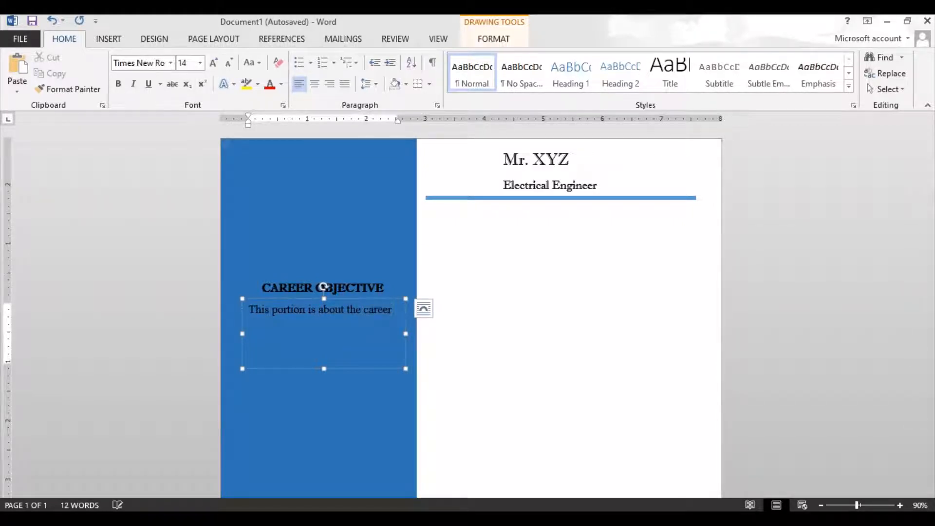
text( objective....)
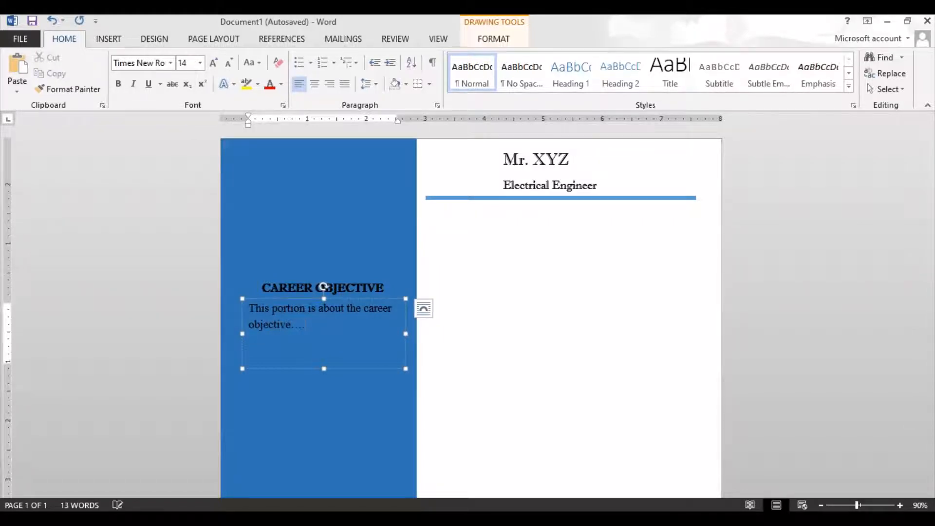
drag(324, 368, 322, 336)
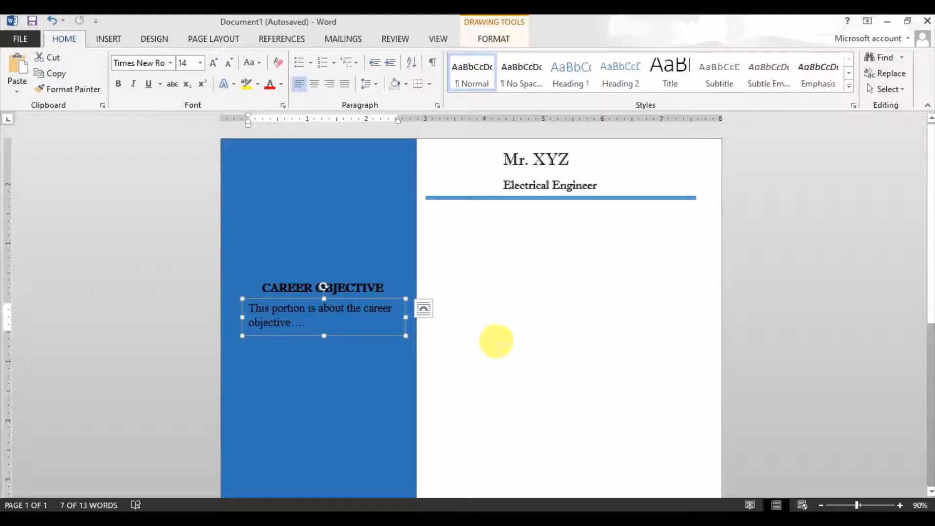
Step: Duplicate the CAREER OBJECTIVE heading below the objective text and replace the copy's text with "CONTACT"
click(360, 286)
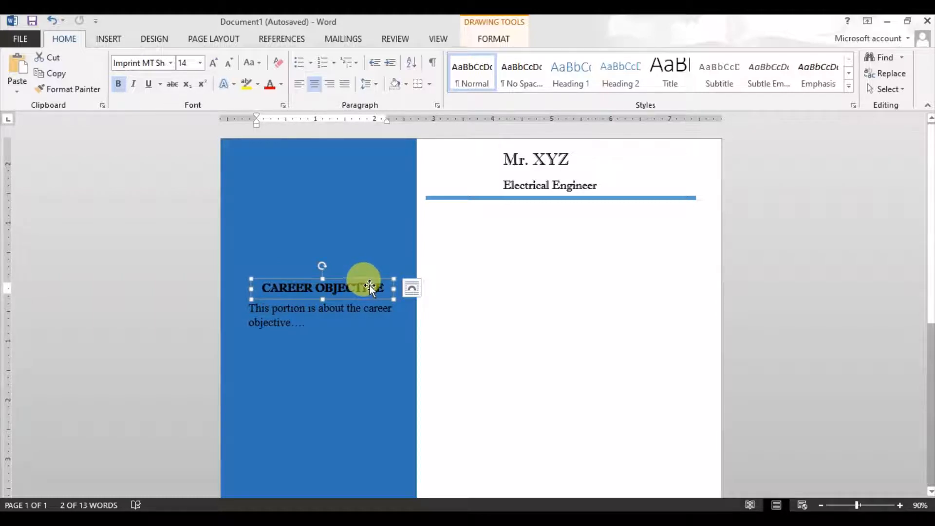
drag(371, 284, 367, 365)
scroll(438, 336, down, 1)
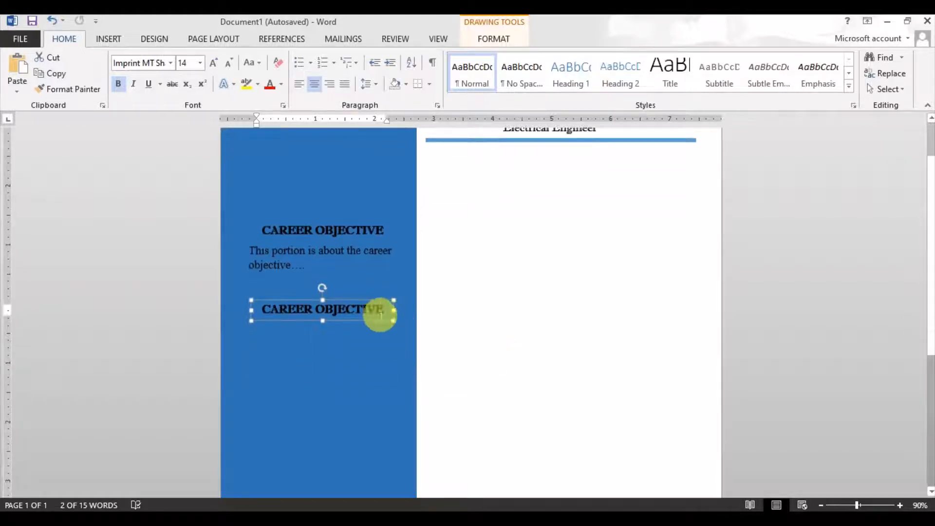
drag(395, 310, 226, 317)
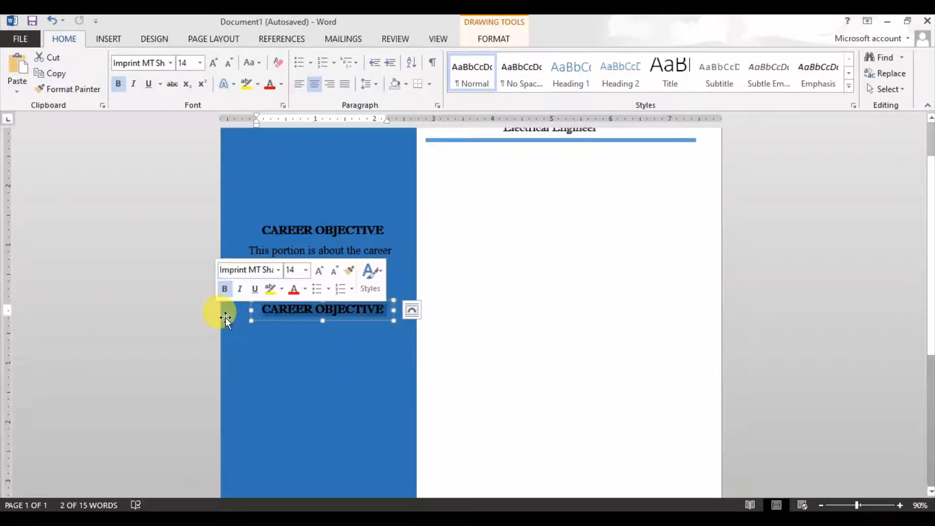
text(CON)
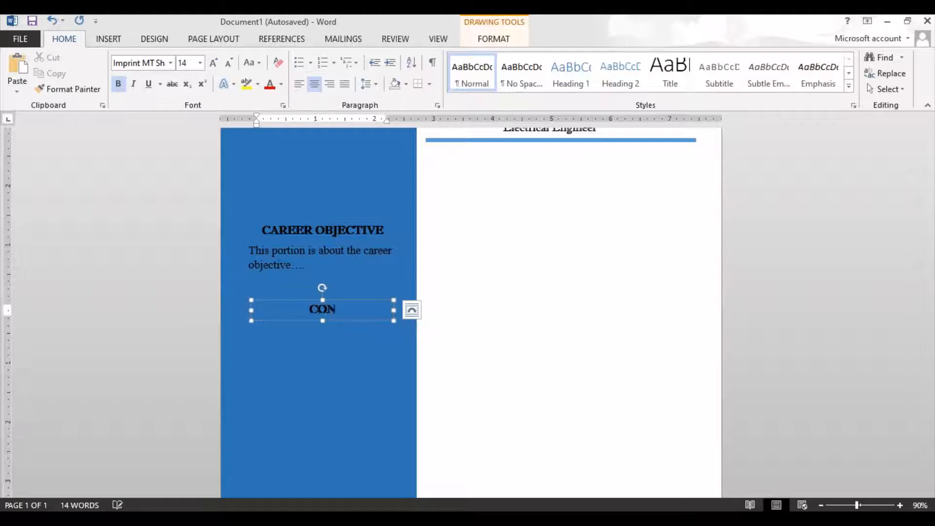
text(TACT)
click(495, 393)
scroll(387, 331, up, 1)
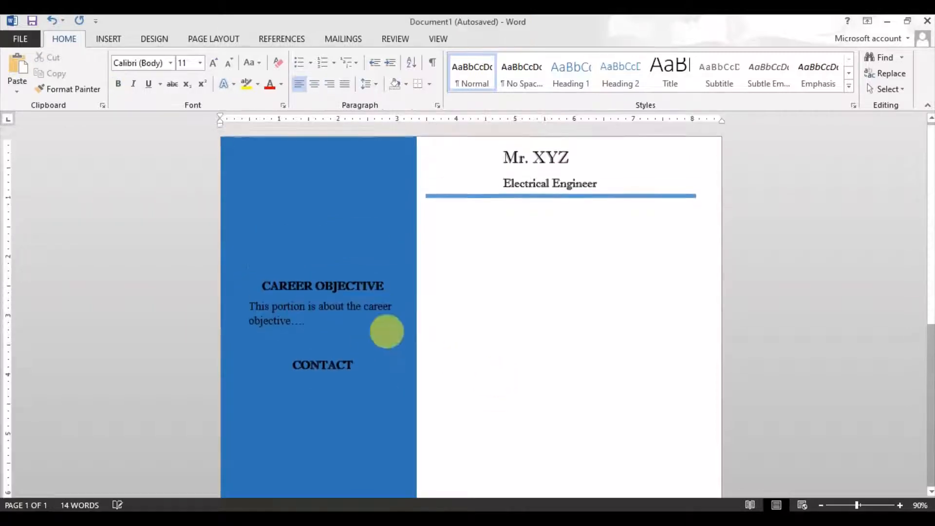
Step: Draw a small circle about 0.35" high and 0.36" wide below the CONTACT heading, near the sidebar's outer edge
scroll(387, 331, down, 2)
click(104, 39)
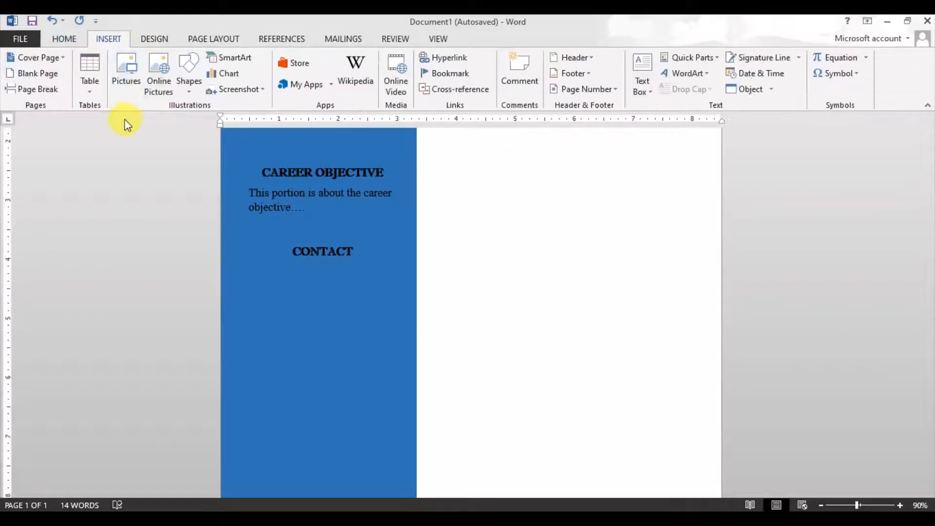
click(191, 78)
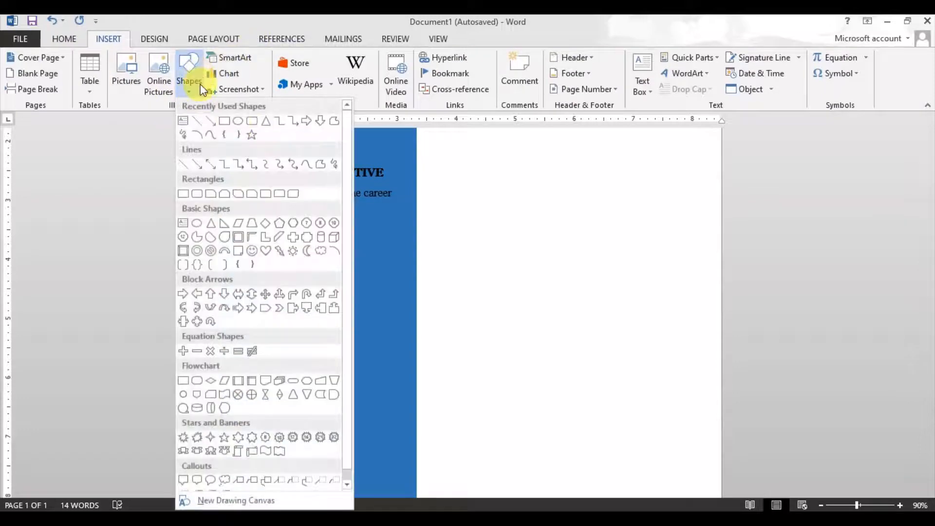
click(238, 122)
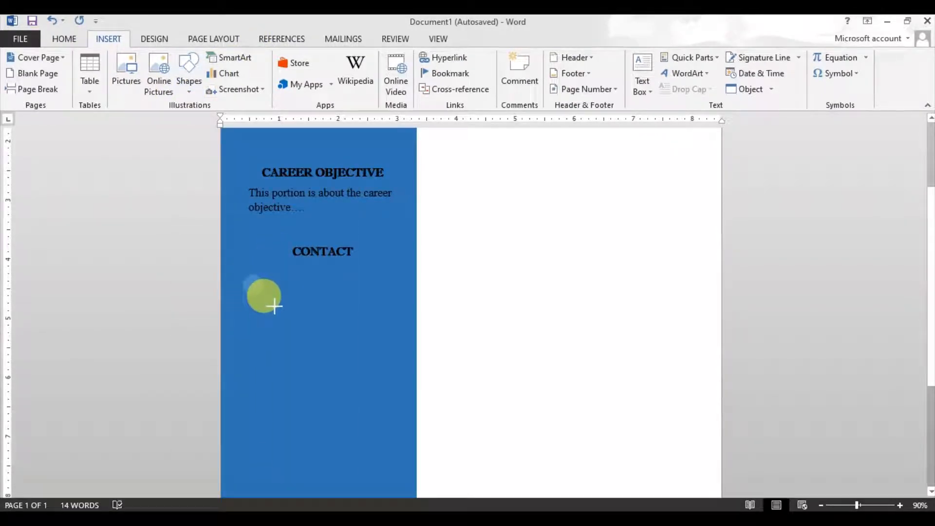
drag(268, 299, 241, 273)
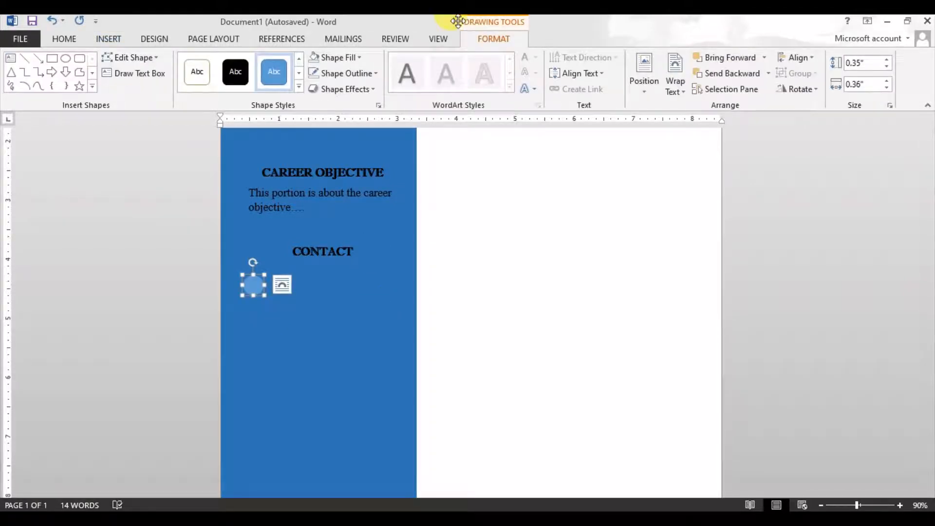
Step: Fill the small circle with the "phone" picture from the Graphics Design folder
click(336, 58)
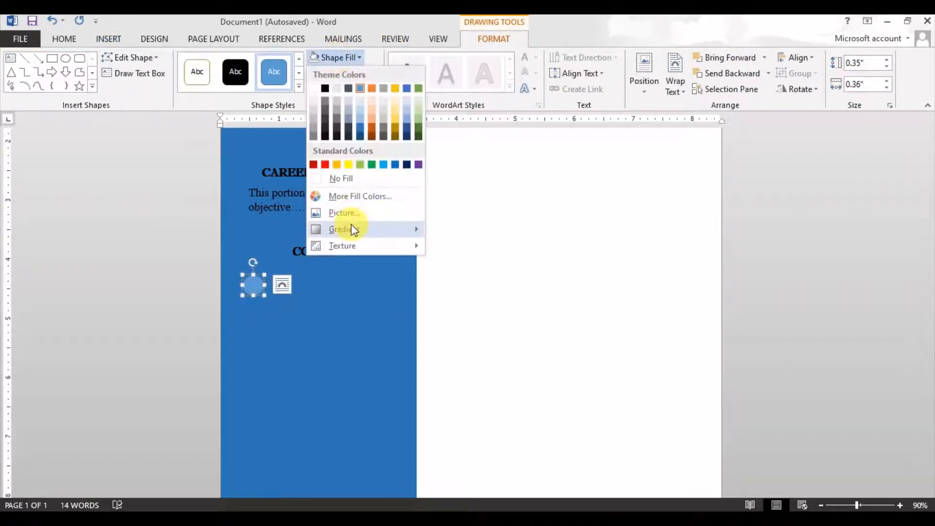
click(348, 214)
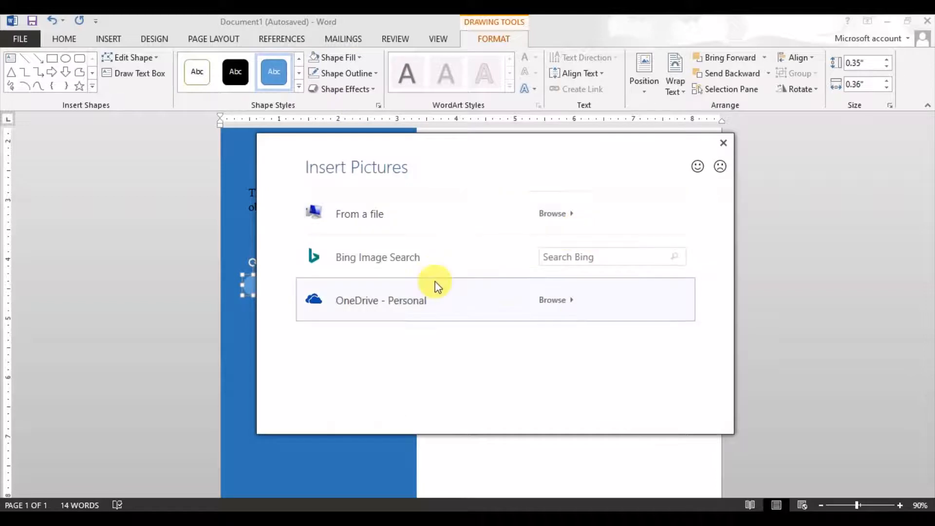
click(429, 229)
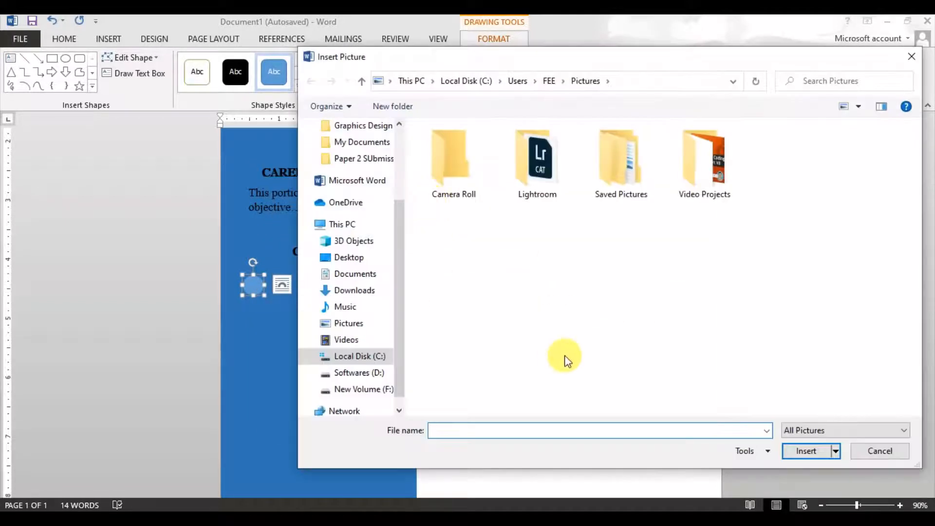
click(359, 126)
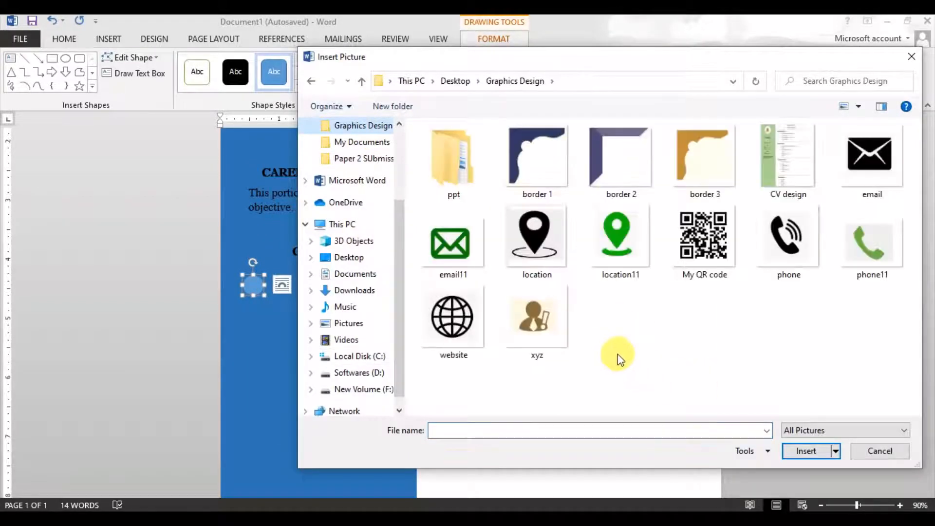
double_click(780, 248)
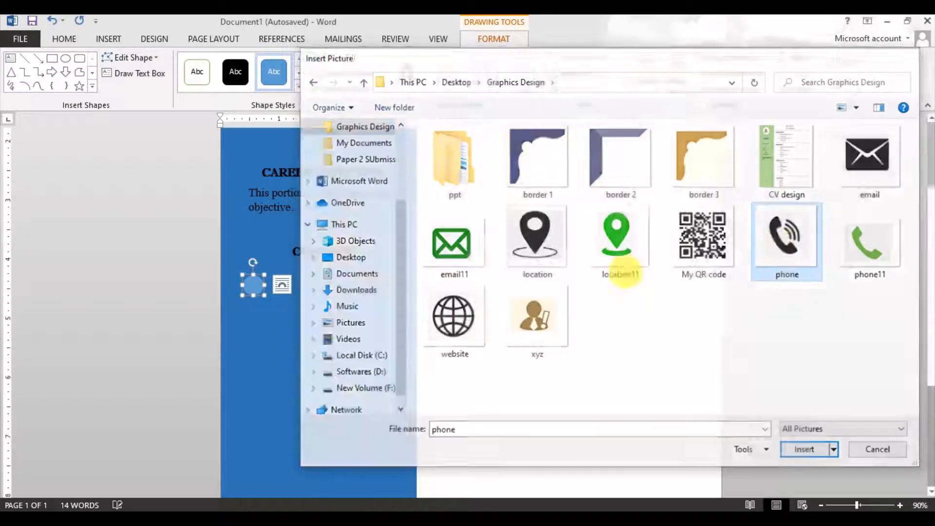
Step: Duplicate the career objective text box beside the phone icon and replace the copy's text with a placeholder phone number
click(288, 204)
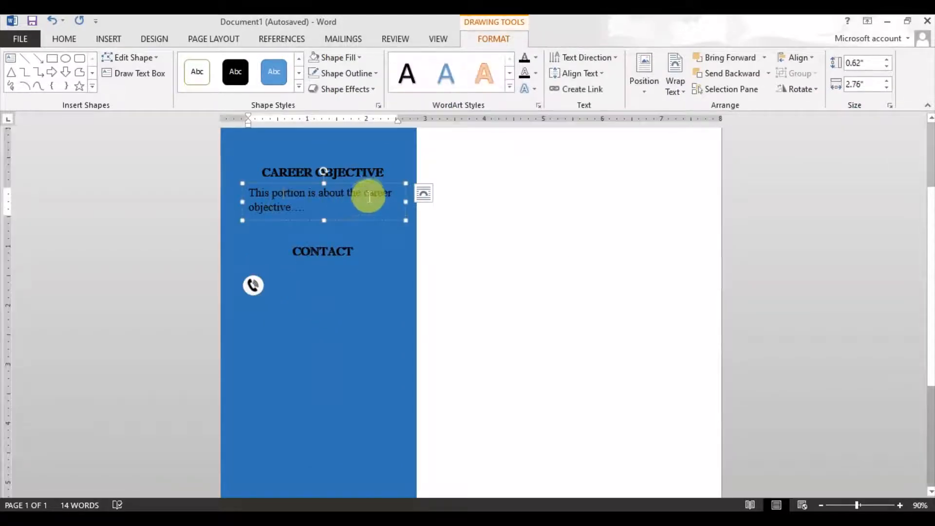
drag(368, 190, 391, 271)
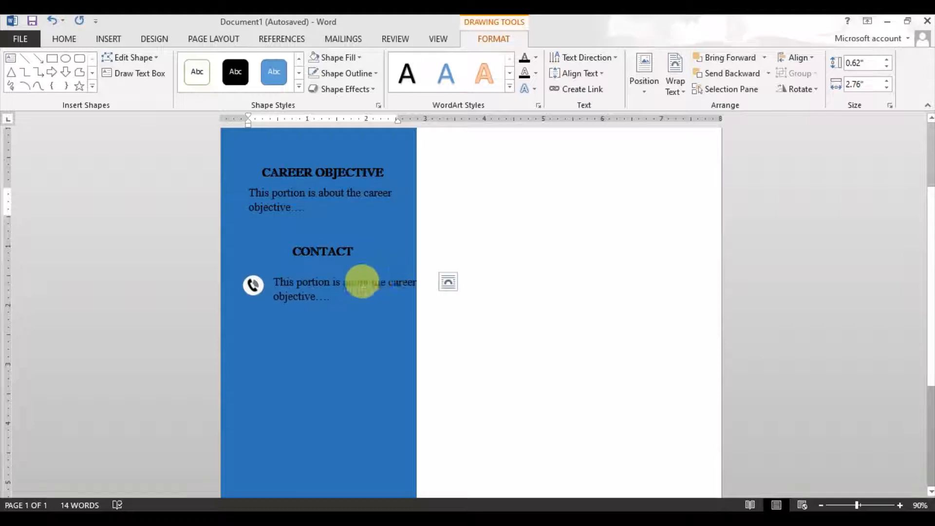
drag(334, 298, 212, 267)
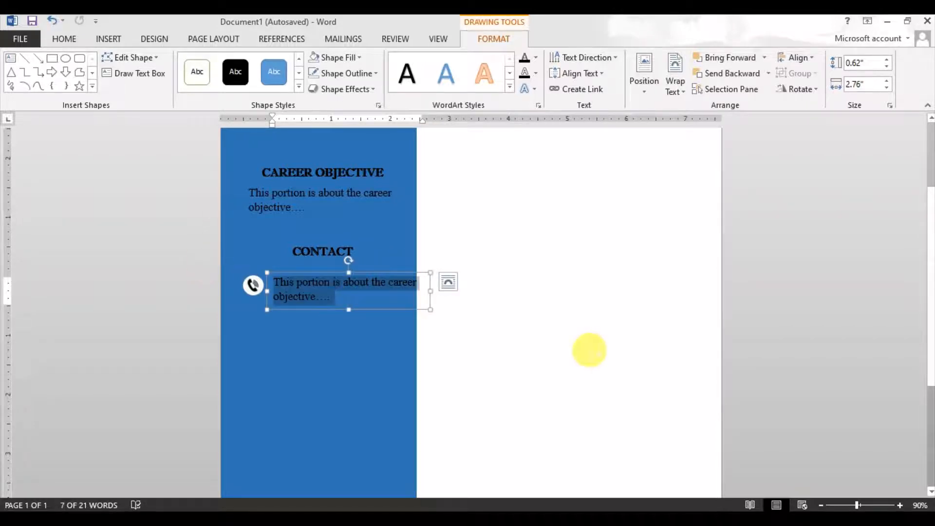
key(Delete)
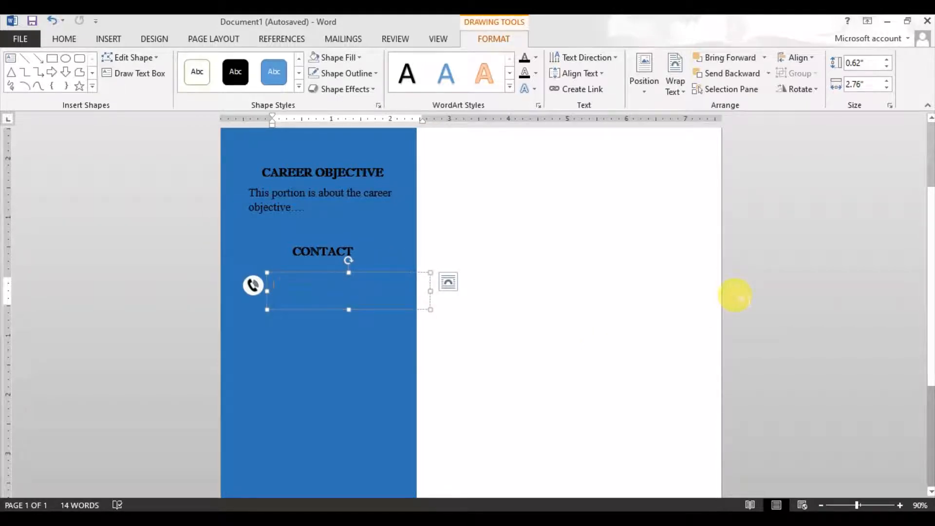
text(+92 123 456 789)
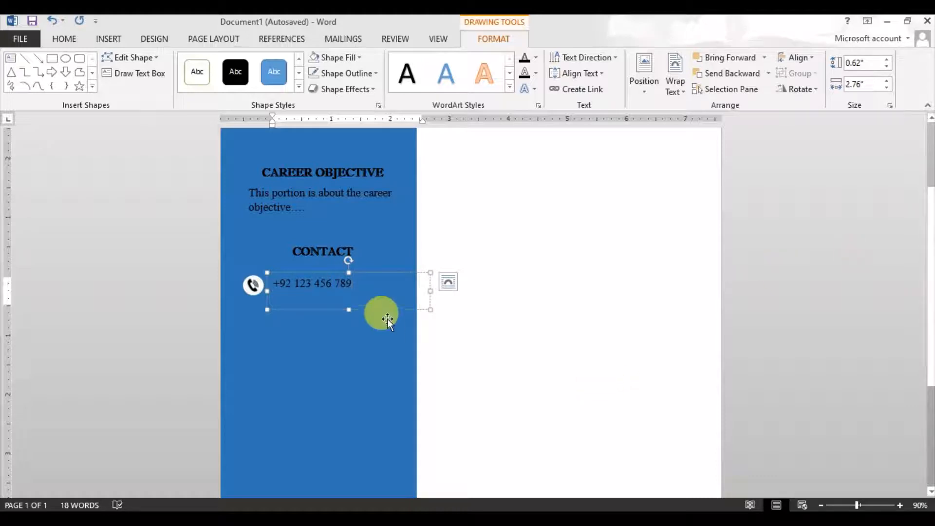
Step: Shrink the phone number text box to about 0.3" by 1.72" and move it slightly down to line up with the phone icon
drag(349, 310, 348, 295)
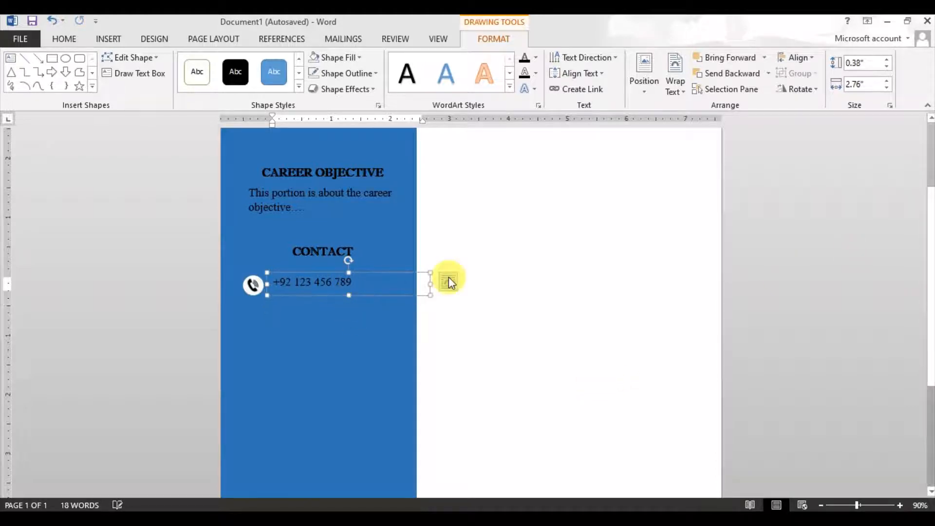
drag(431, 284, 318, 295)
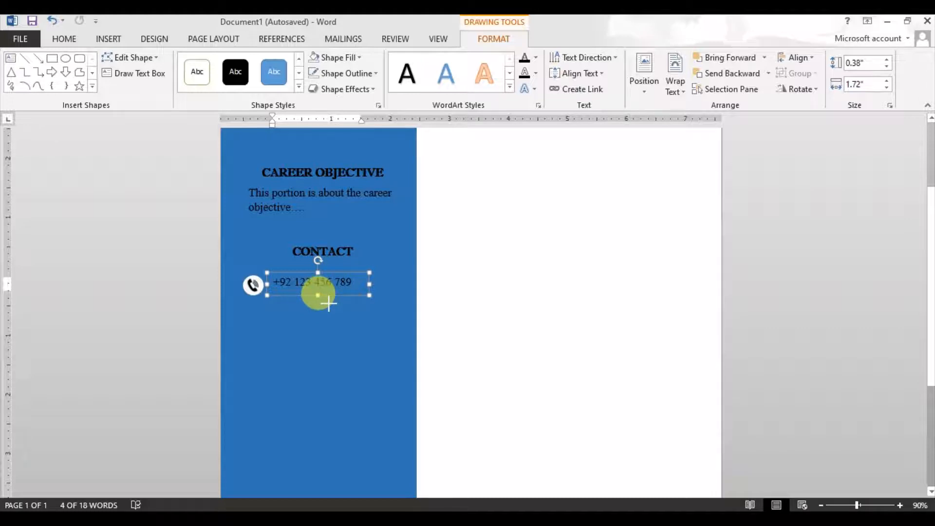
drag(317, 294, 318, 290)
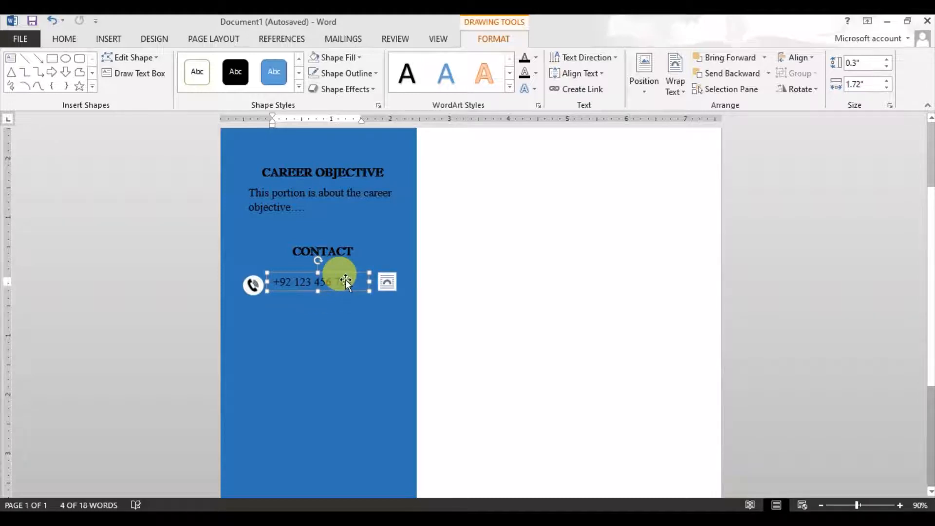
key(Down)
key(Down)
key(Down)
key(Down)
key(Down)
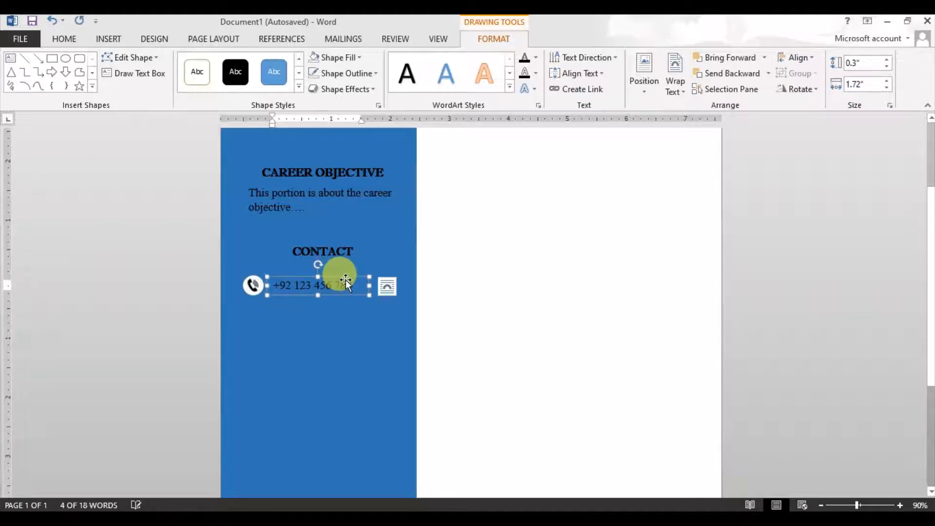
click(519, 271)
Step: Duplicate the phone icon directly below and fill the copy with the "email" picture
scroll(362, 290, down, 4)
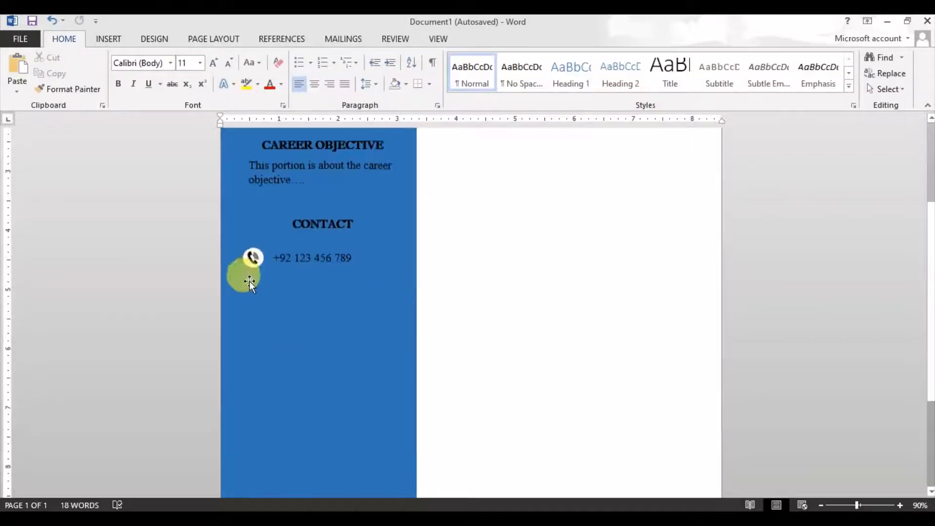
mouse_move(250, 281)
mouse_down()
mouse_move(248, 269)
mouse_move(255, 292)
mouse_up()
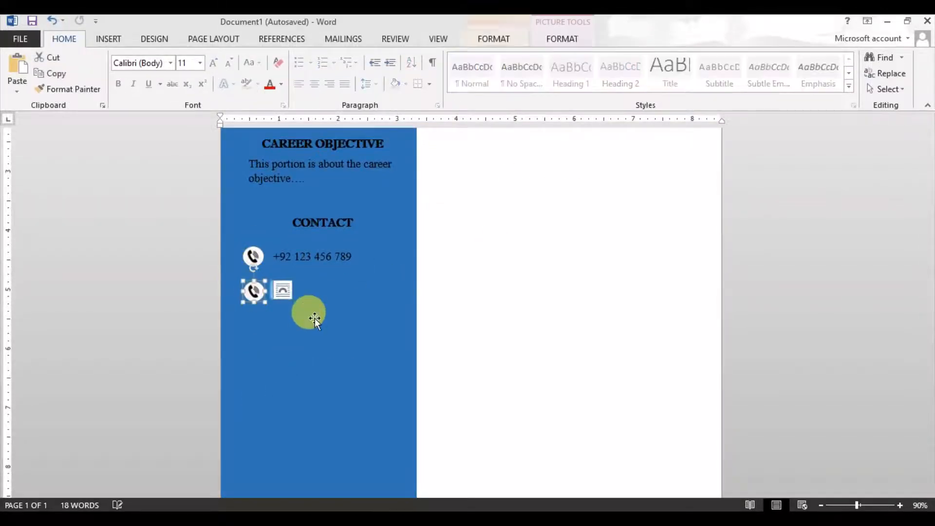
click(496, 37)
click(334, 62)
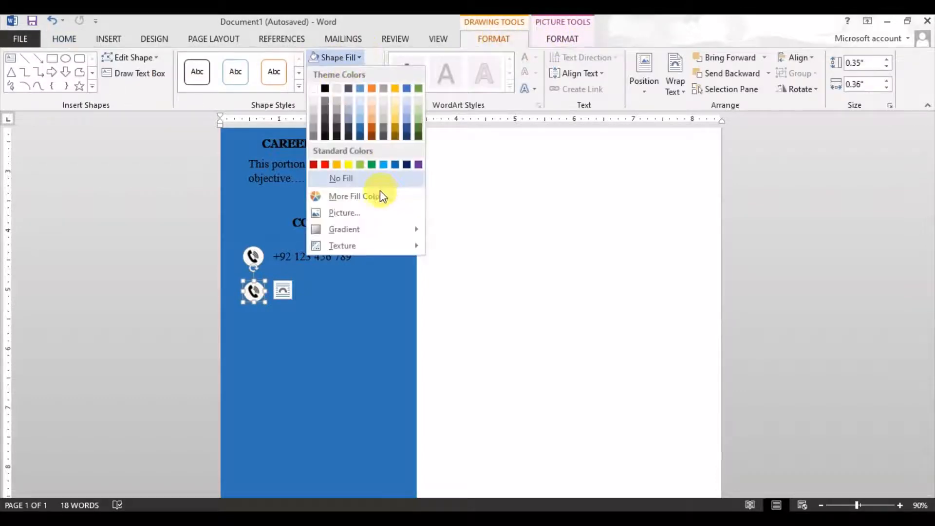
click(359, 215)
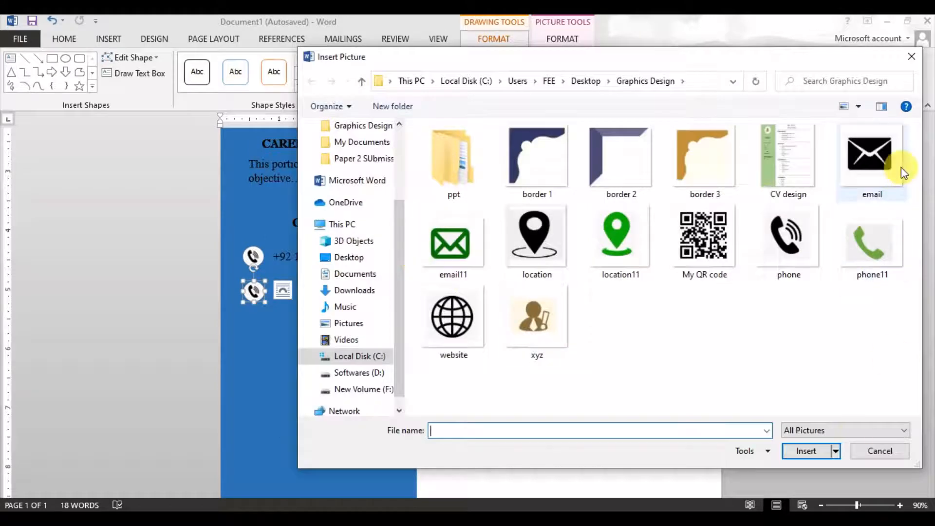
double_click(880, 150)
Step: Duplicate the phone number text box beside the envelope icon and replace the copy's text with a placeholder e-mail address in lowercase
click(323, 262)
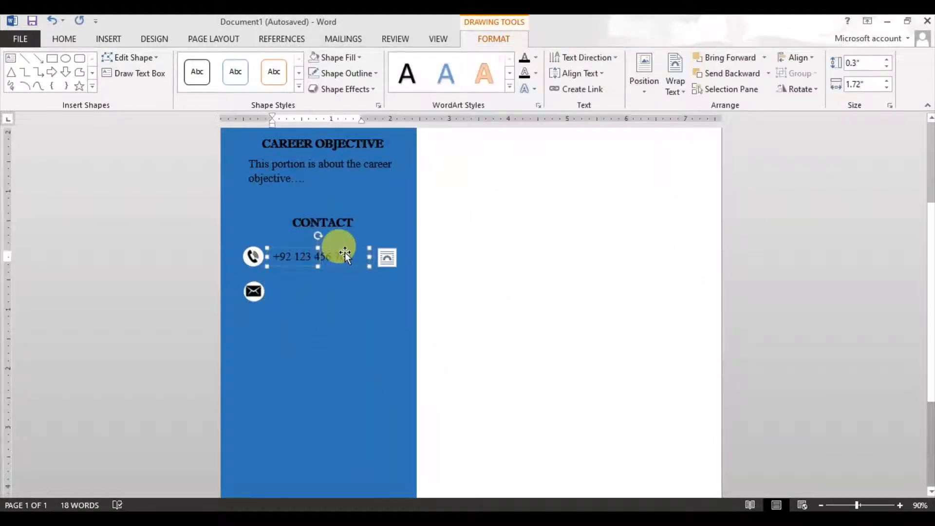
drag(334, 245, 339, 278)
triple_click(361, 297)
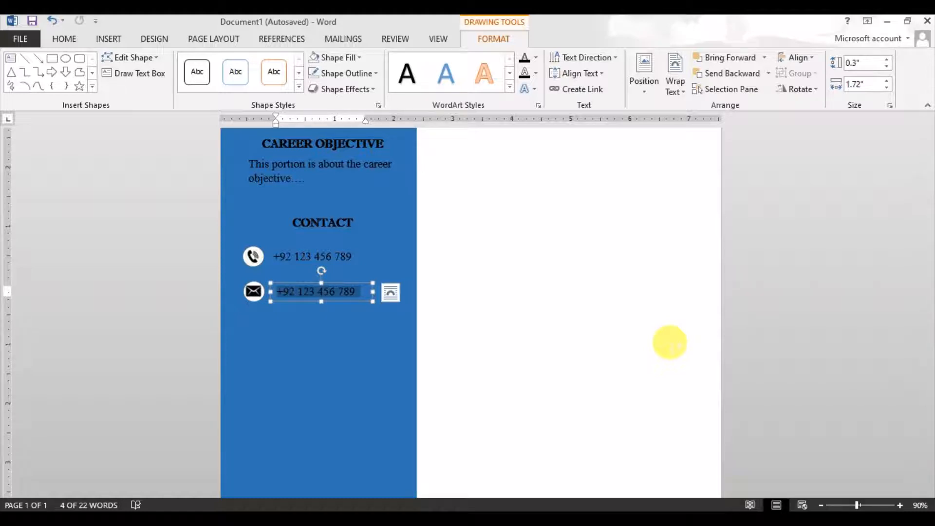
text(ABC@)
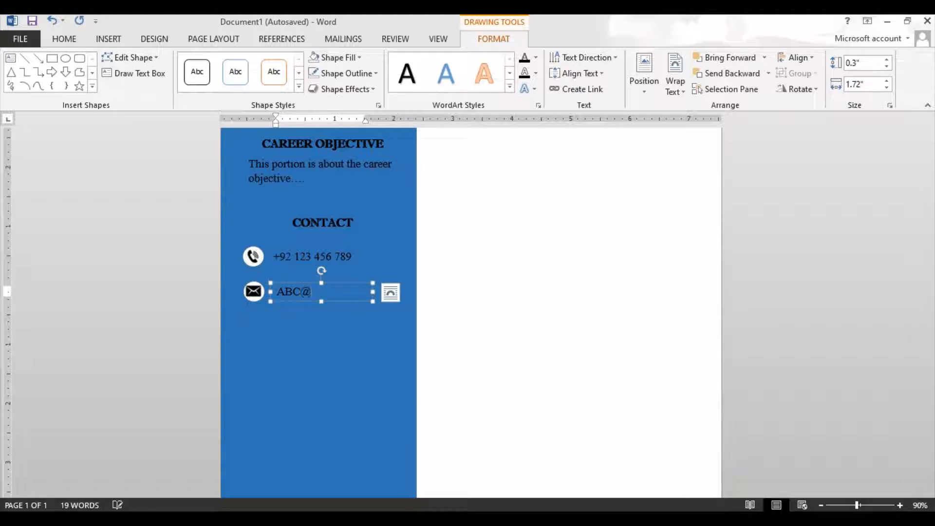
key(BackSpace)
key(BackSpace)
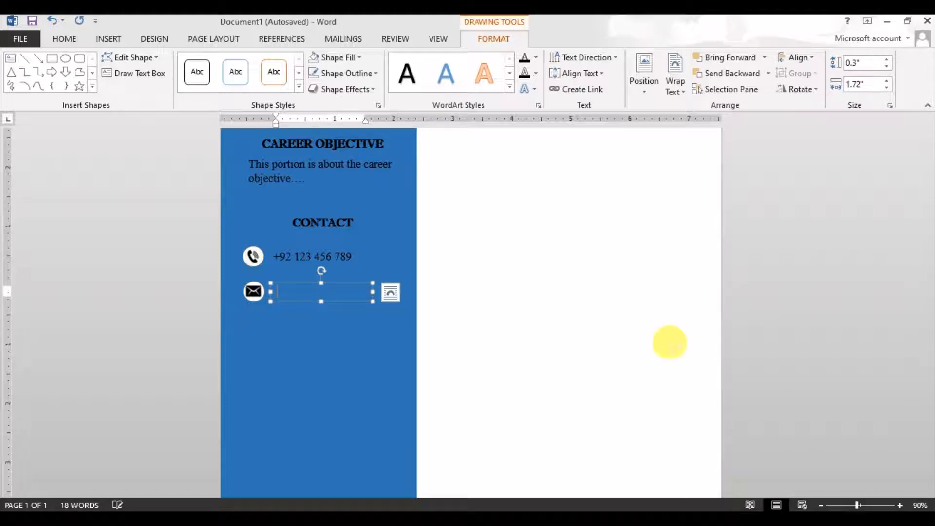
text(abc@gmail.com)
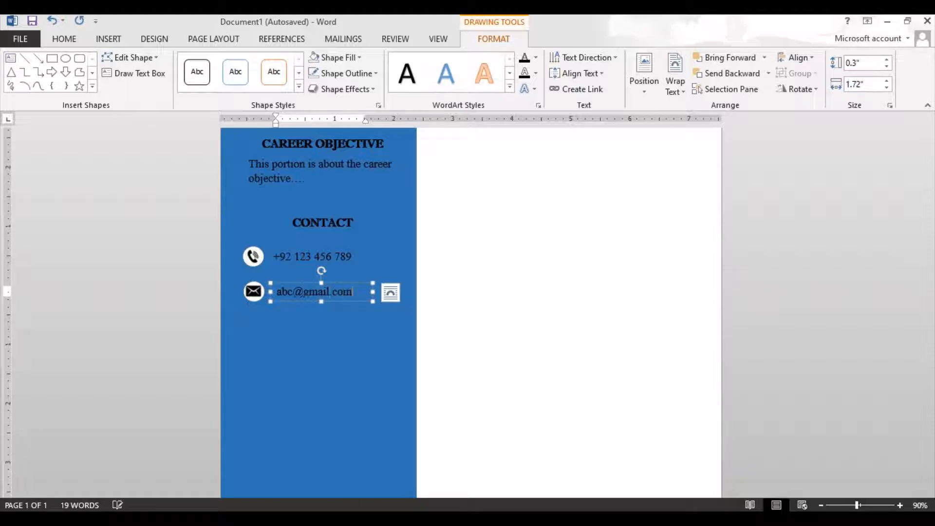
click(726, 292)
Step: Duplicate the envelope icon directly below and fill the copy with the "location" picture
scroll(346, 350, down, 3)
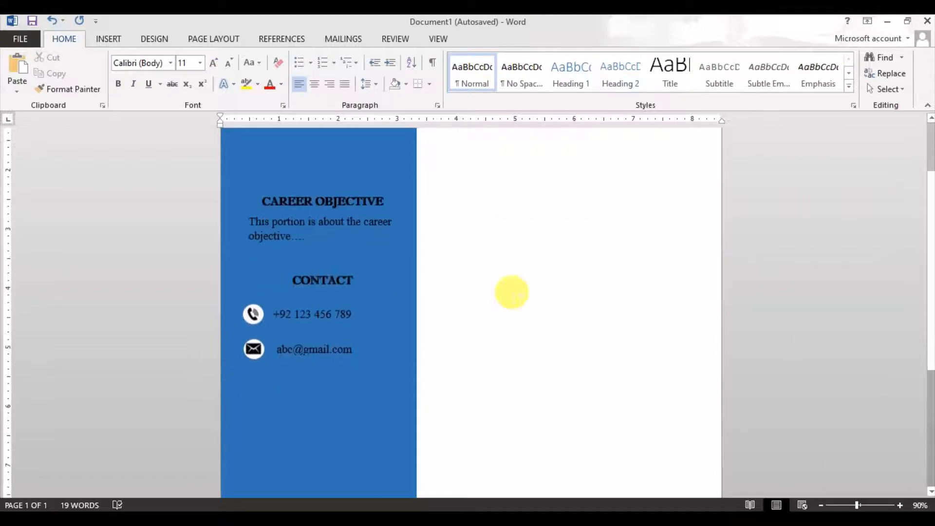
click(253, 348)
scroll(284, 310, down, 3)
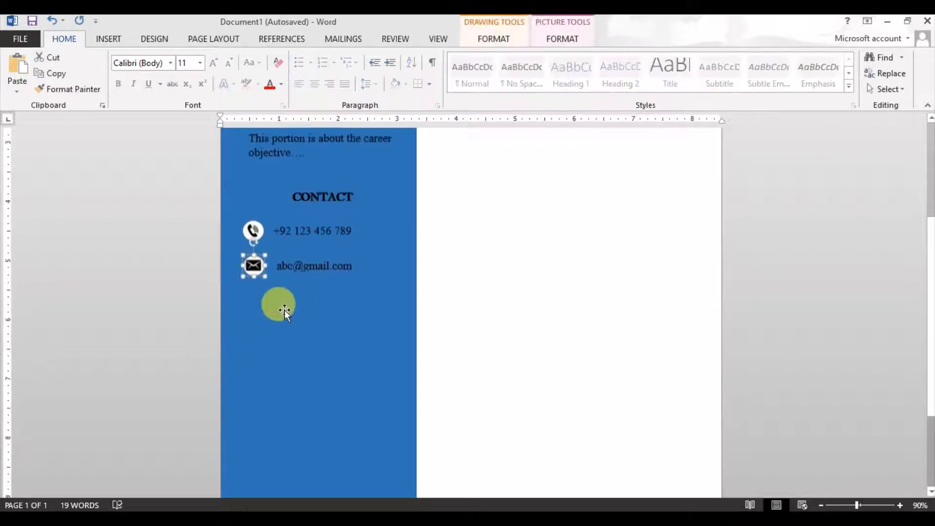
drag(254, 264, 258, 298)
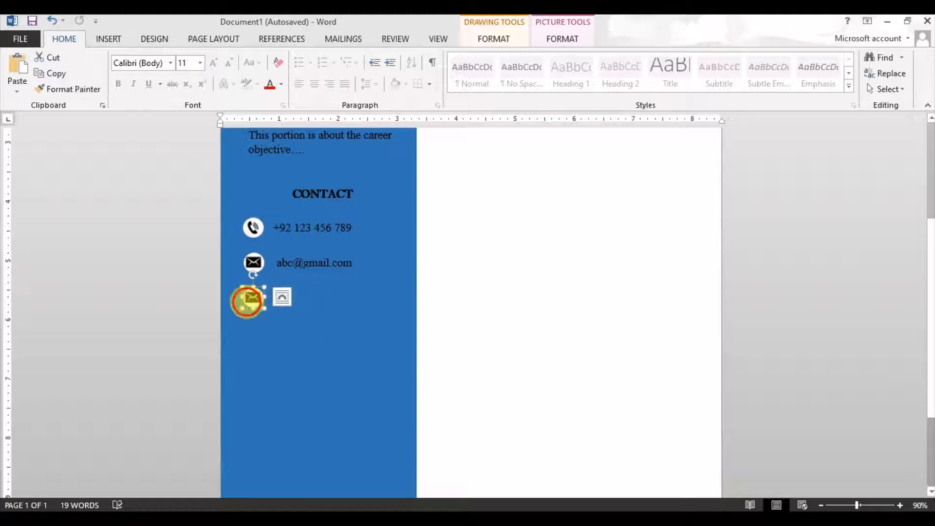
click(501, 37)
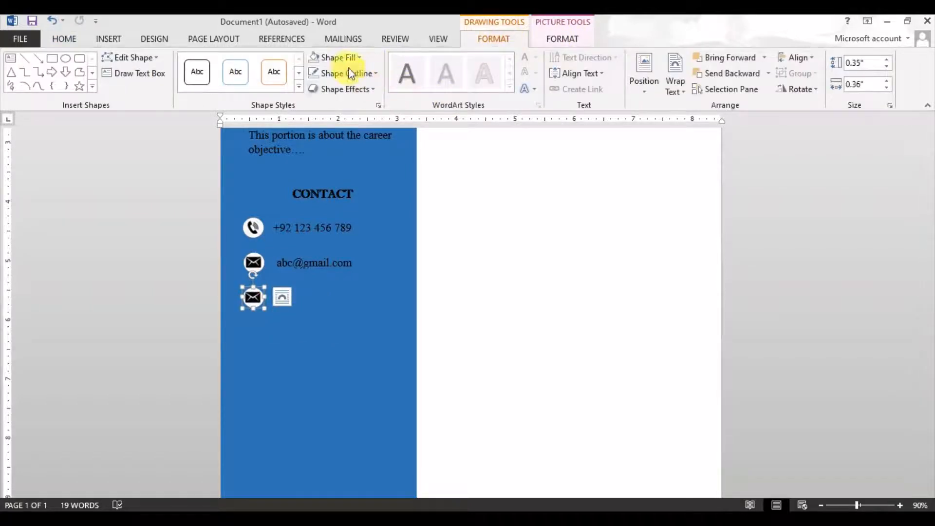
click(336, 57)
click(365, 214)
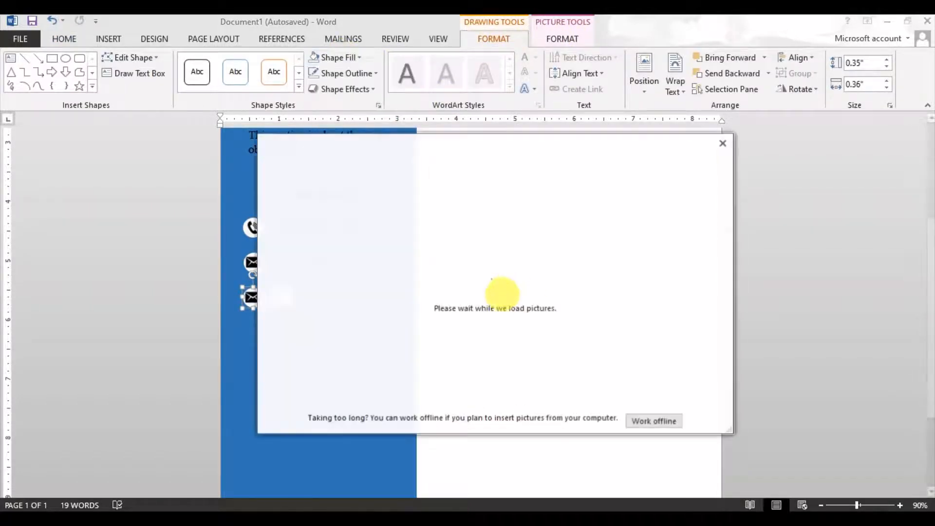
click(494, 211)
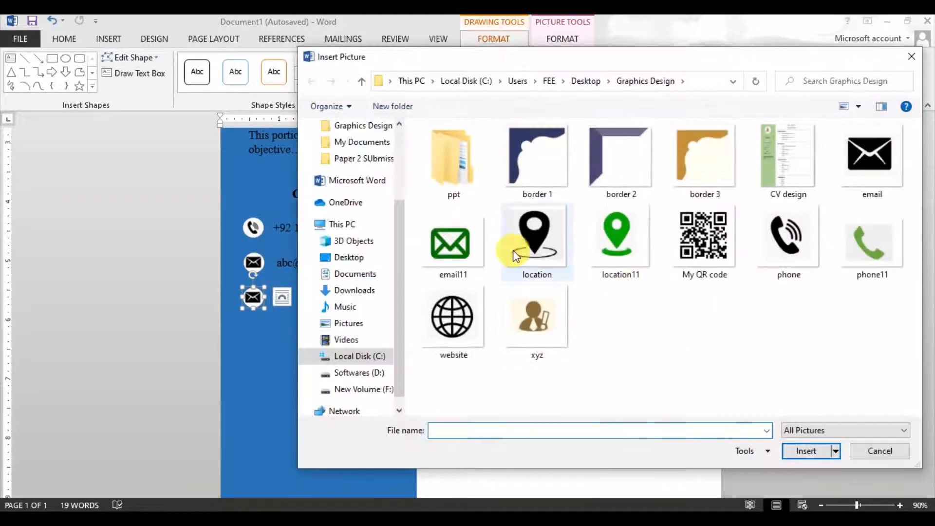
double_click(512, 248)
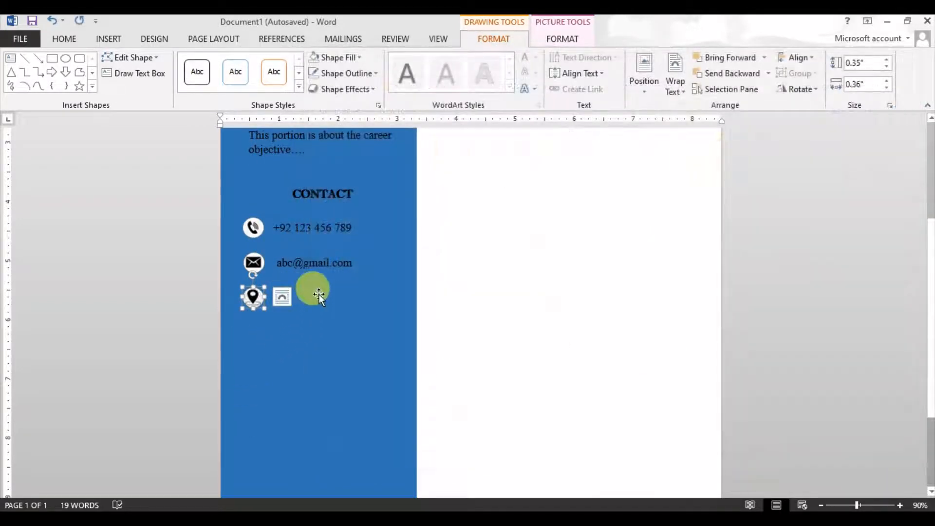
click(321, 316)
click(337, 271)
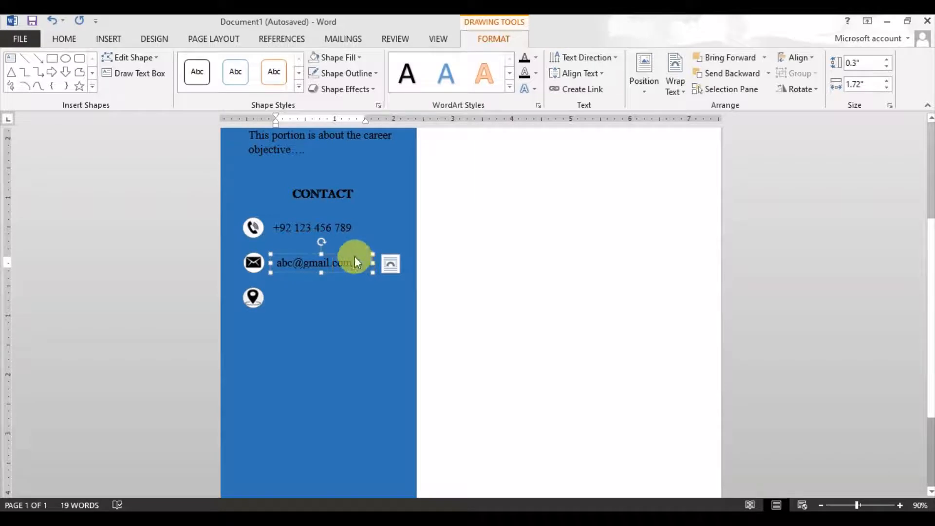
click(390, 264)
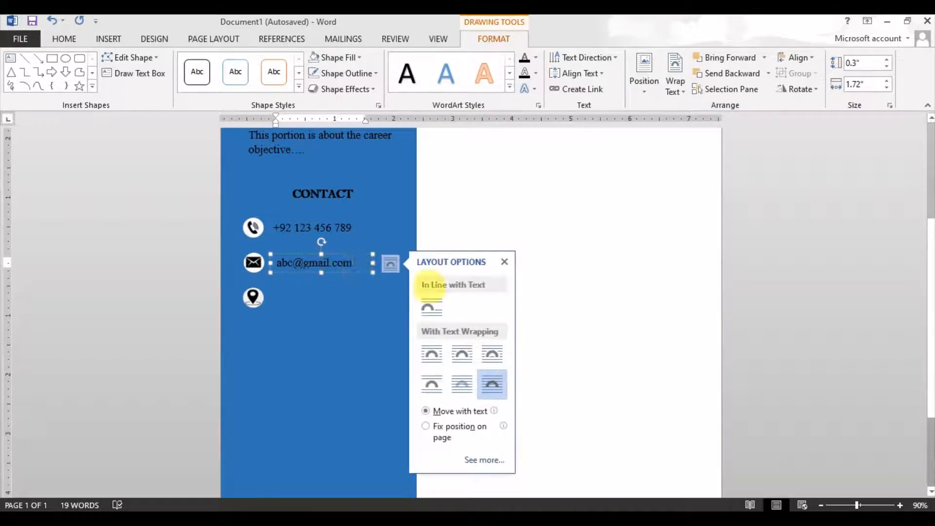
click(558, 249)
scroll(336, 321, down, 2)
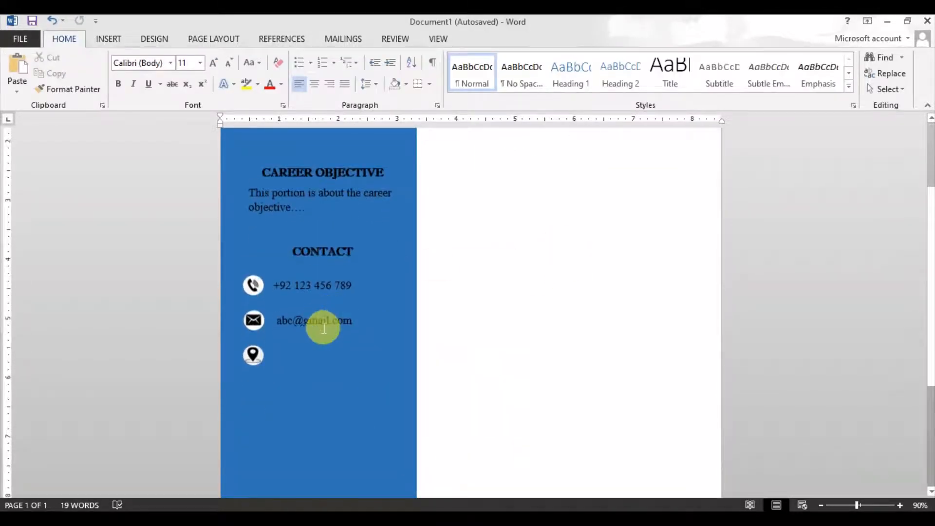
Step: Duplicate the e-mail text box beside the location icon and replace the copy's text with "Street No"
click(323, 329)
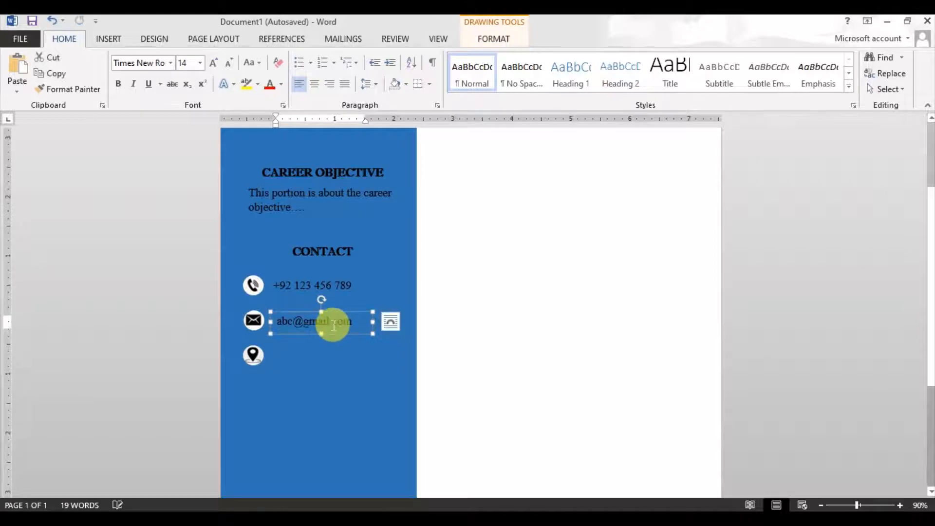
click(335, 319)
drag(342, 320, 347, 353)
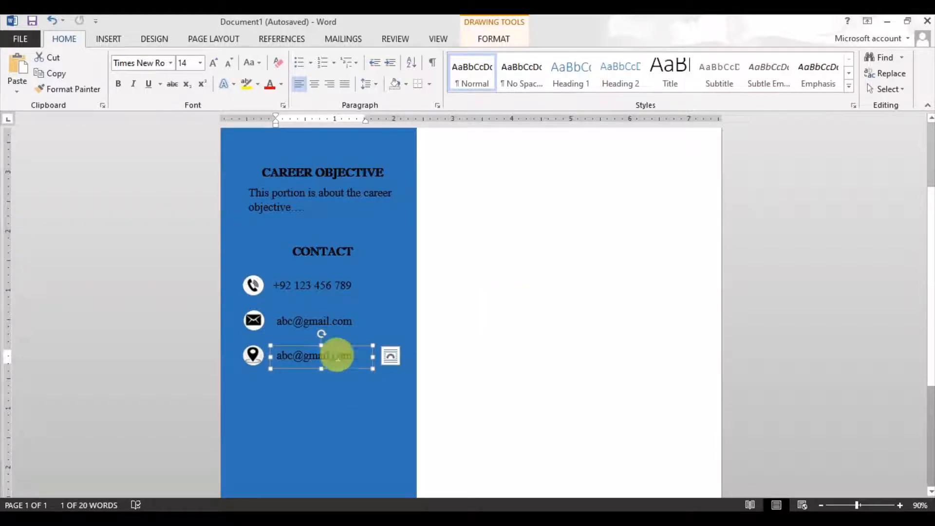
triple_click(371, 356)
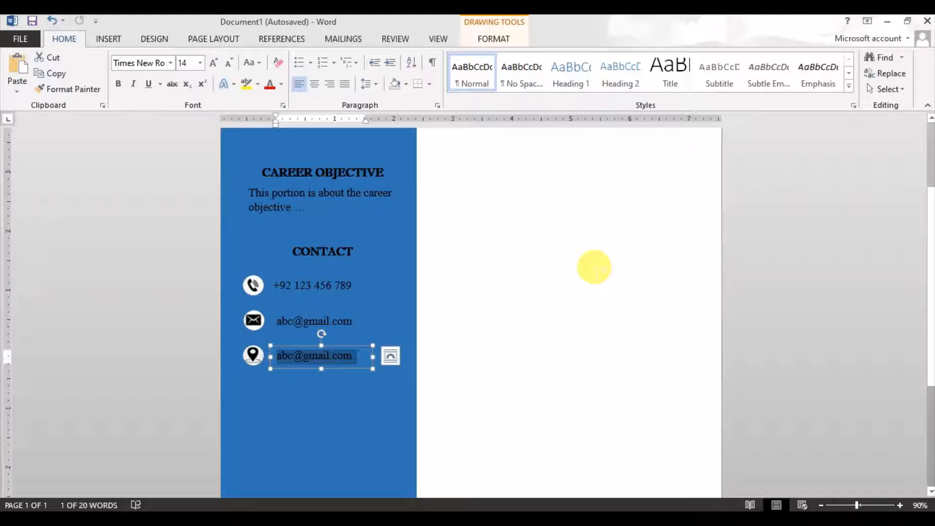
text(Street N)
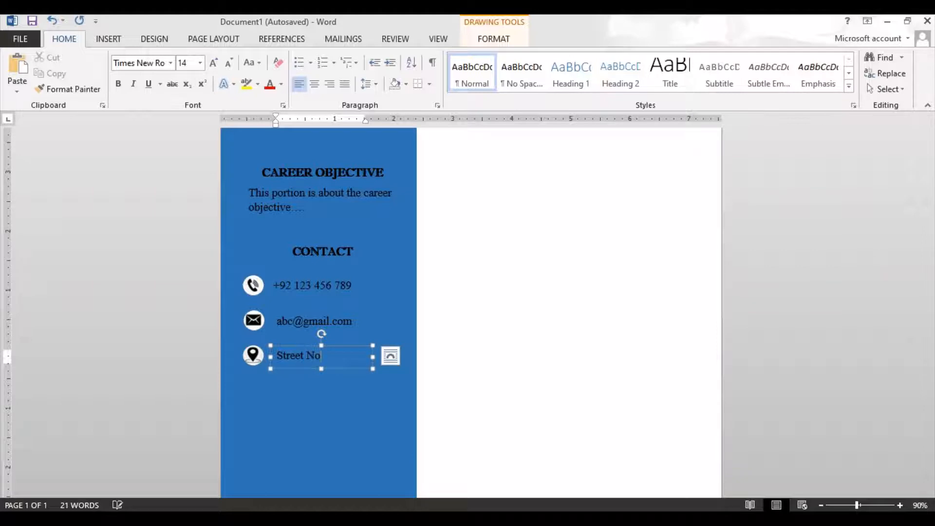
Step: Make the address text box taller and add a second line reading "House No......"
drag(322, 369, 321, 384)
click(323, 380)
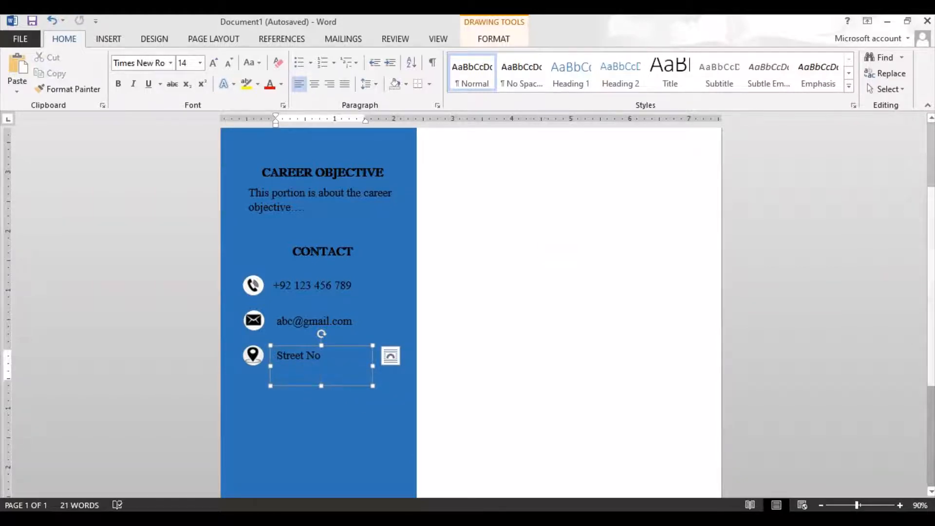
text(House No......)
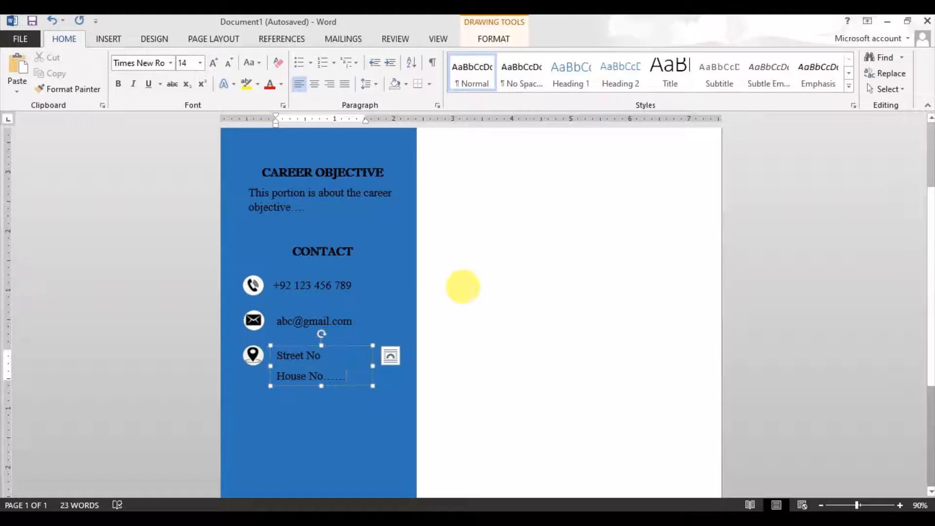
click(463, 261)
Step: Duplicate the CAREER OBJECTIVE heading below the blue header line and replace the copy's text with "WORK HISTORY"
scroll(459, 334, up, 5)
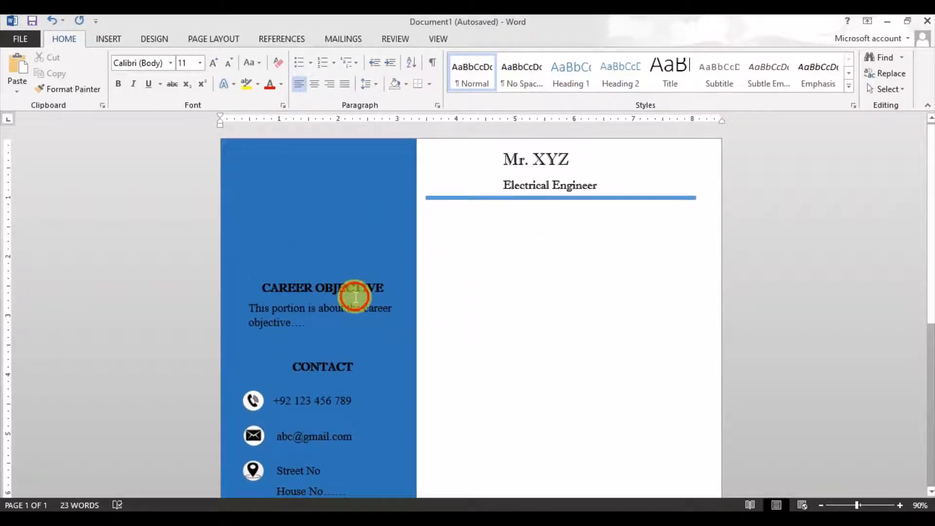
click(377, 295)
drag(372, 285, 560, 225)
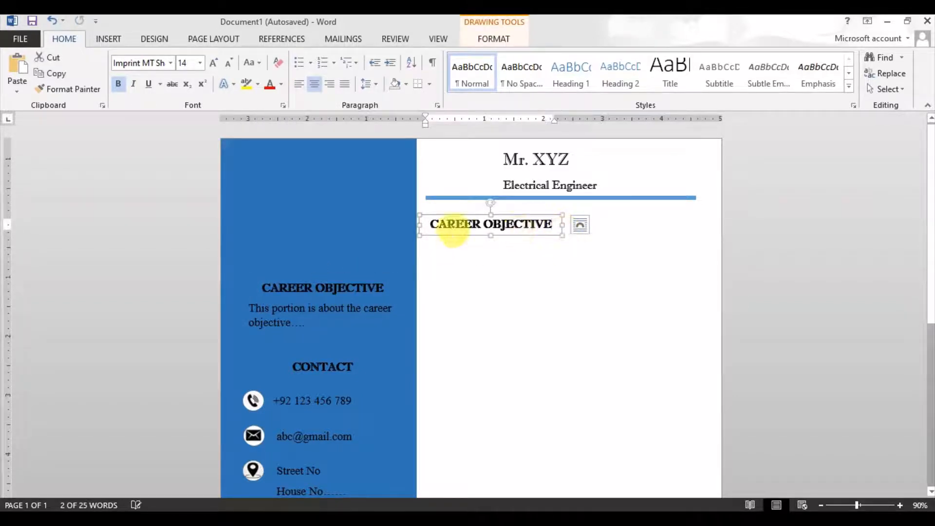
triple_click(445, 224)
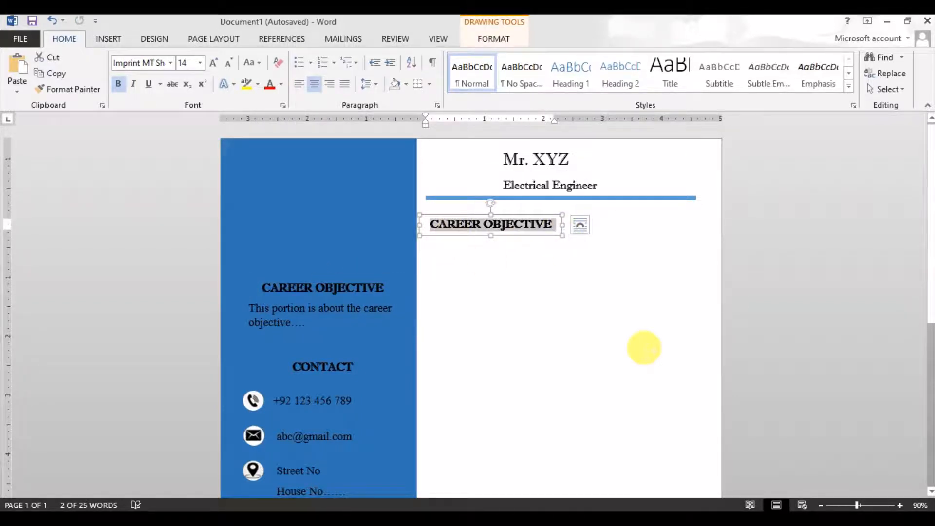
text(WO)
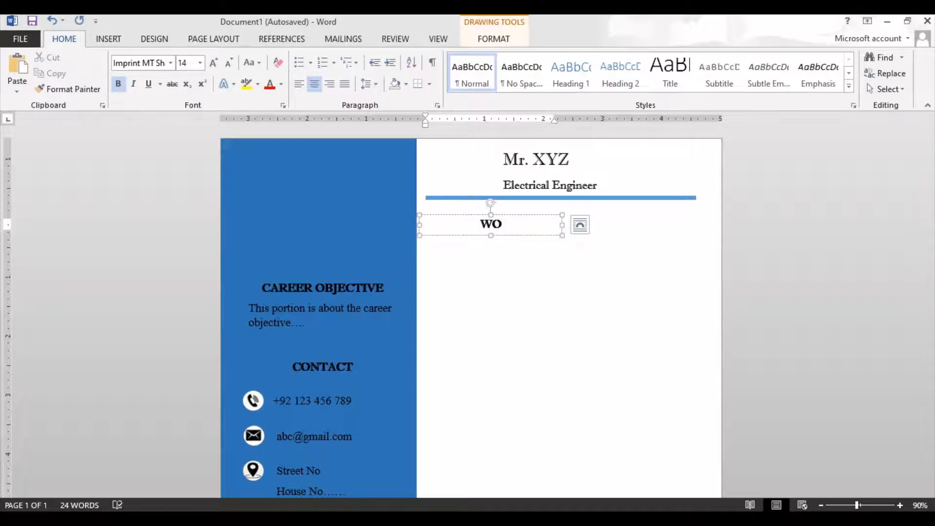
text(RK HISTORY)
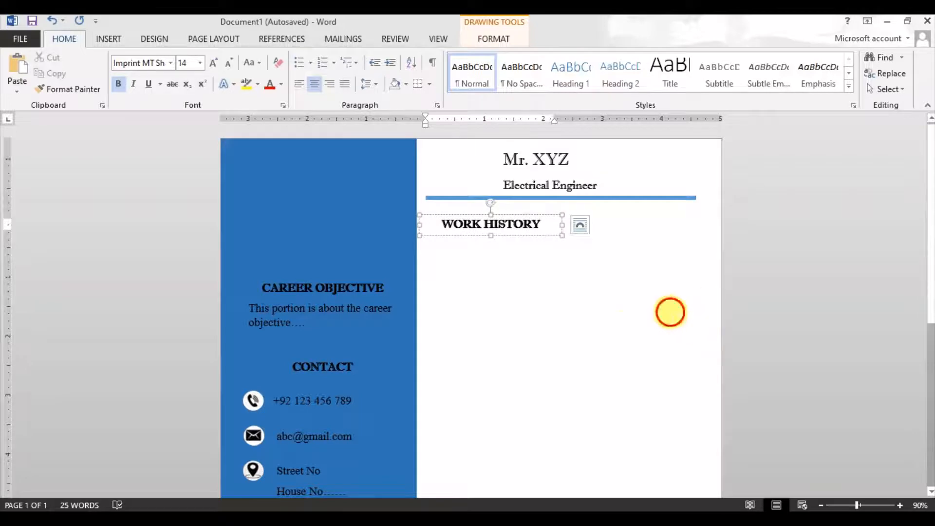
click(652, 314)
Step: Left-align the WORK HISTORY heading and narrow its text box to fit the text
click(526, 219)
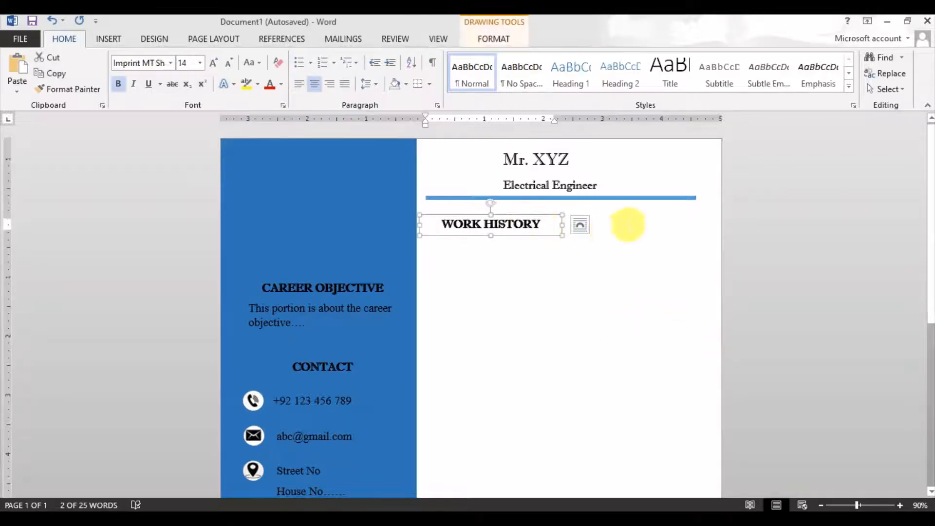
click(295, 83)
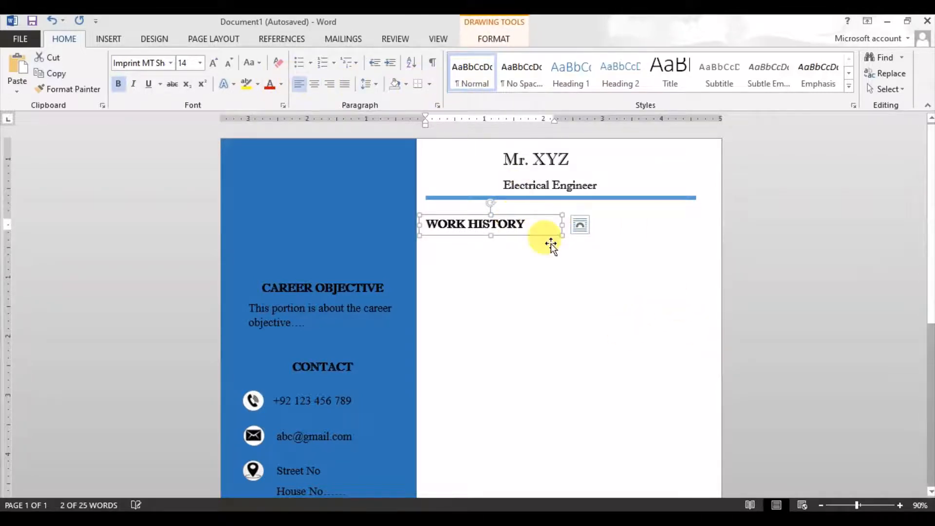
drag(562, 224, 514, 220)
click(557, 294)
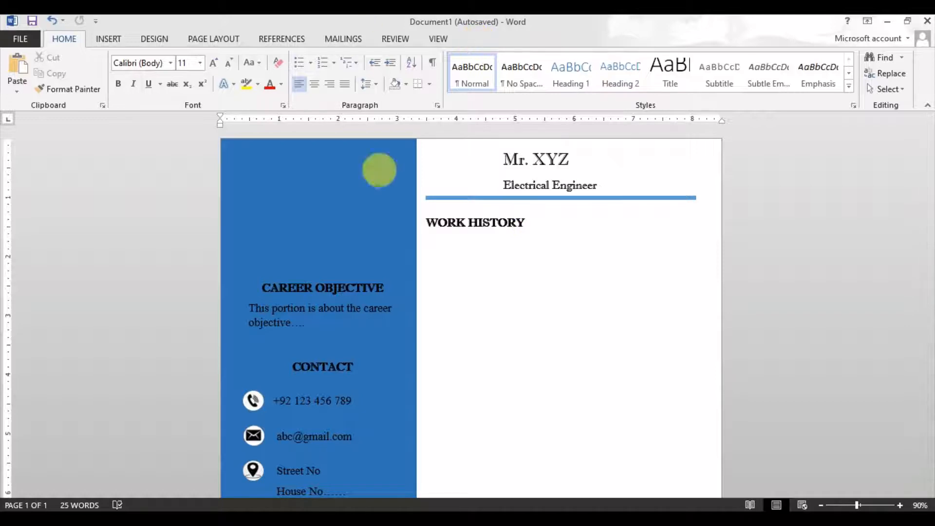
Step: Duplicate the career objective description box under the WORK HISTORY heading and clear the copy's text
click(351, 315)
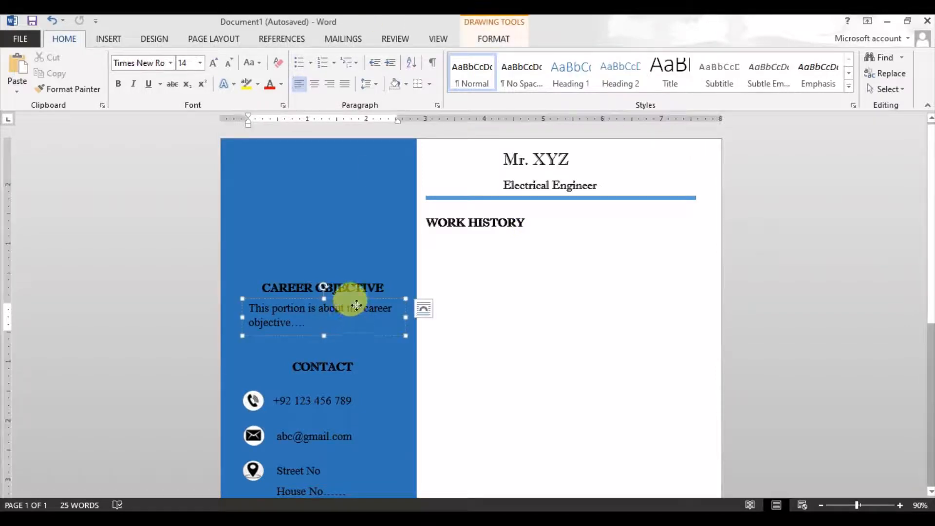
drag(351, 299, 550, 241)
drag(503, 265, 445, 247)
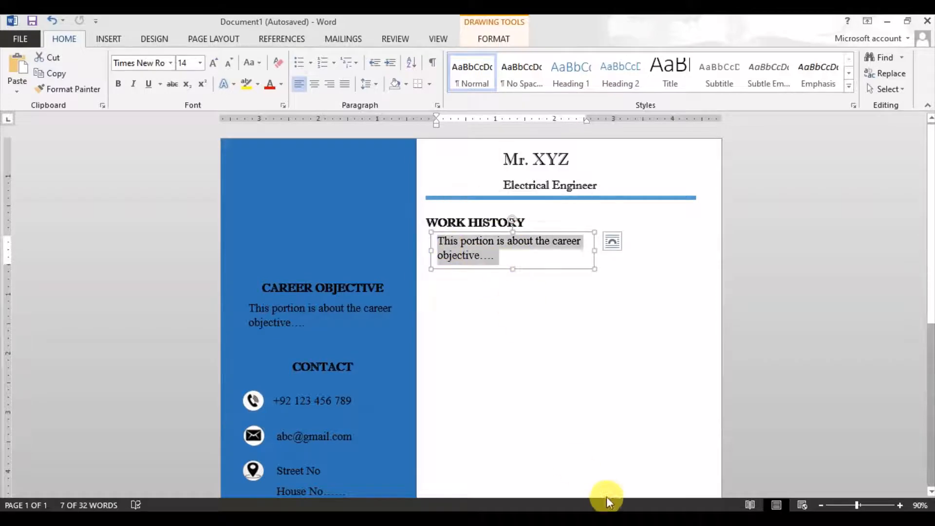
key(Delete)
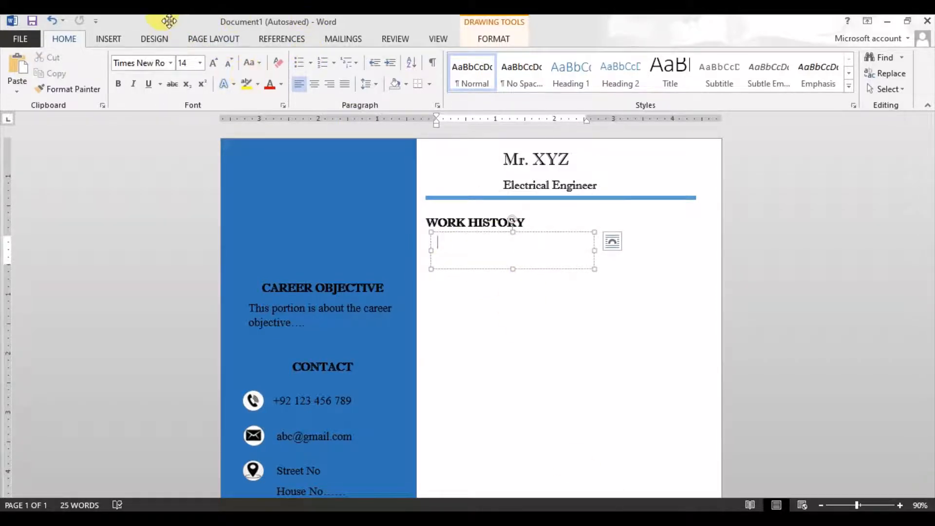
Step: Start a bulleted list in the empty WORK HISTORY text box and reduce its indent to the box's left edge
click(109, 37)
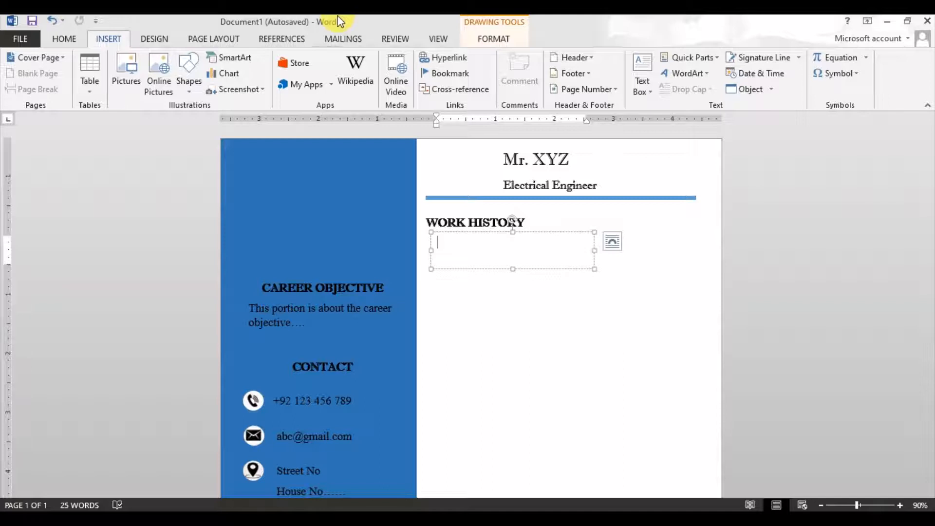
click(76, 39)
click(300, 62)
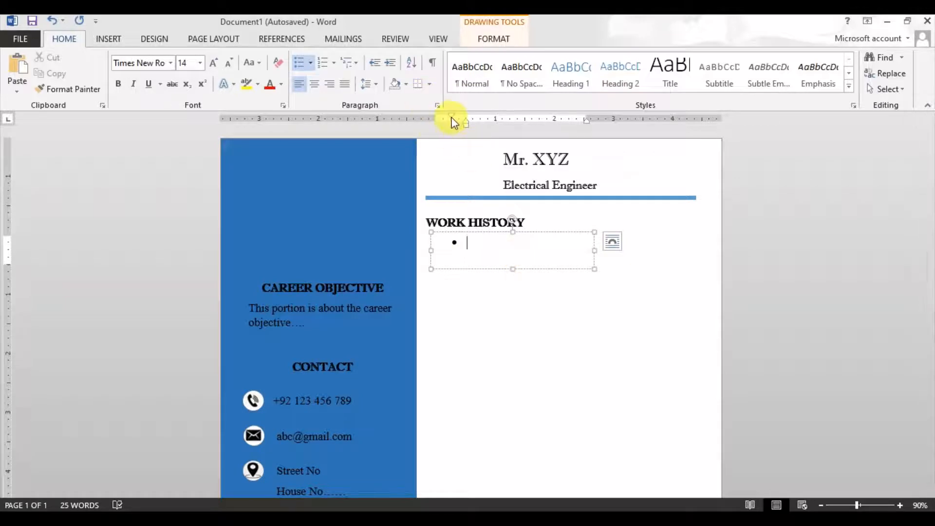
mouse_move(451, 117)
mouse_down()
mouse_move(442, 124)
mouse_move(458, 122)
mouse_move(445, 120)
mouse_up()
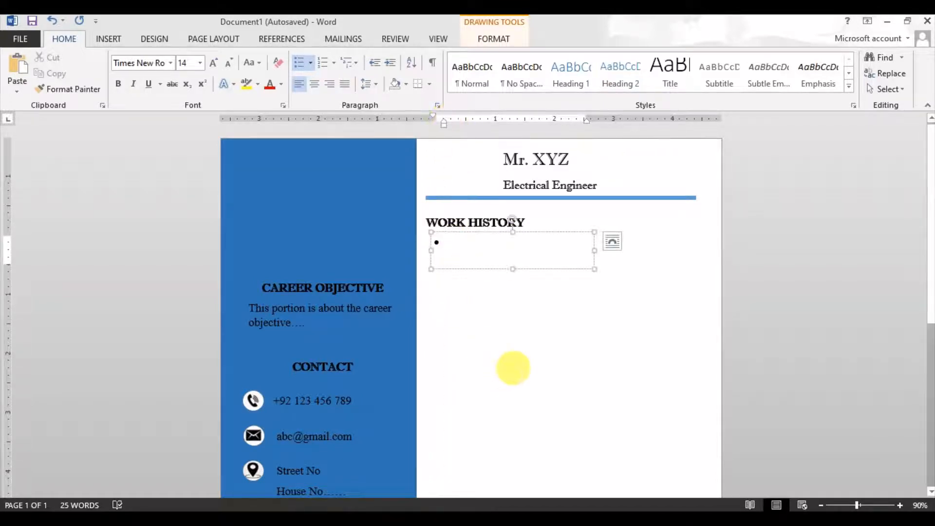